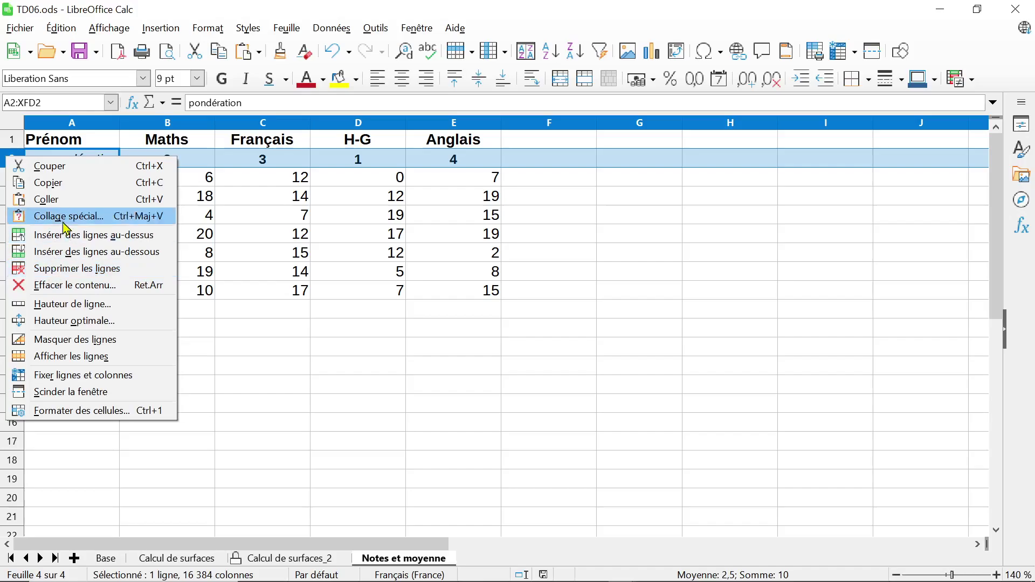
left_click(275, 133)
left_click(274, 127)
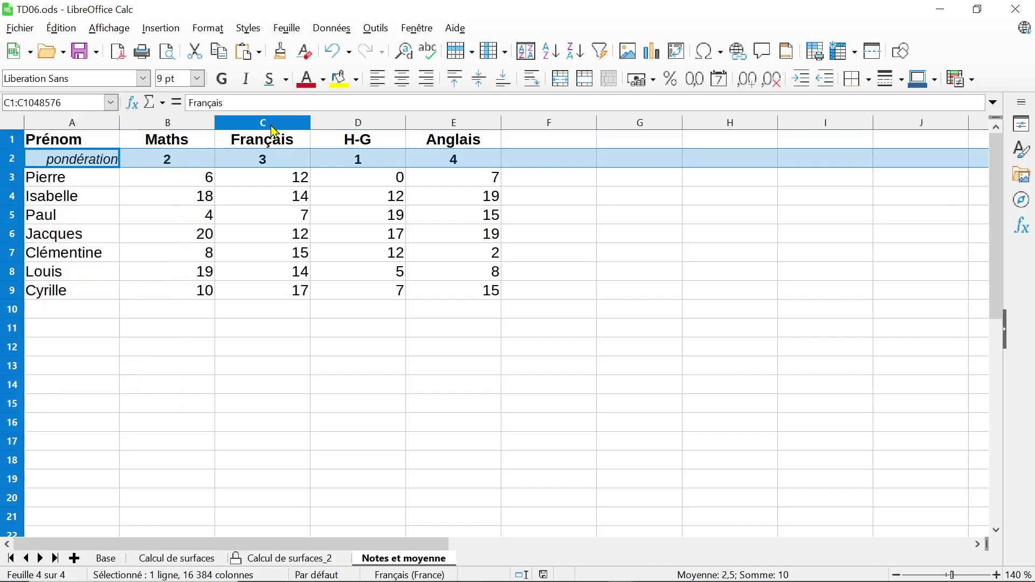
right_click(272, 128)
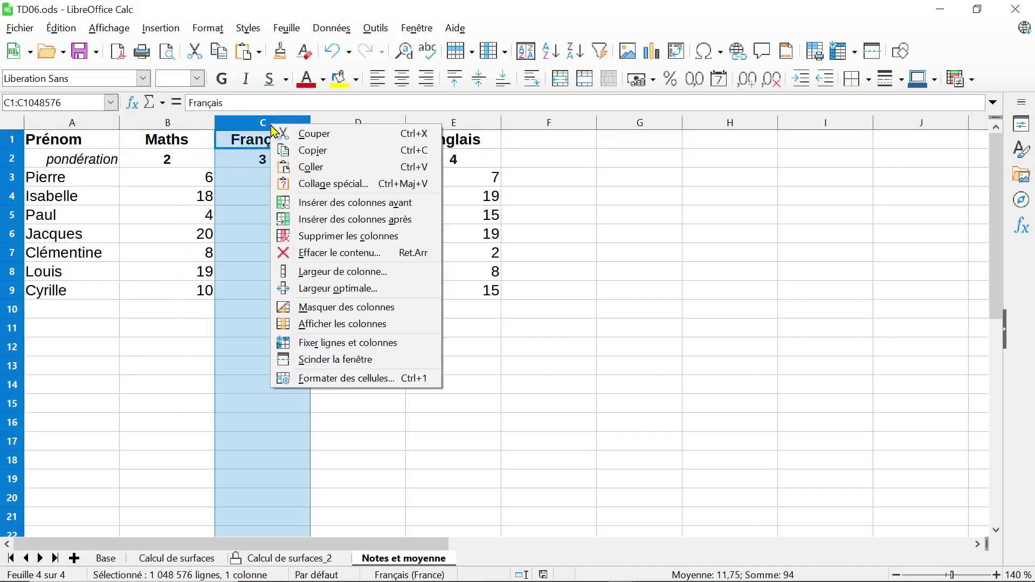
left_click(185, 268)
left_click(91, 160)
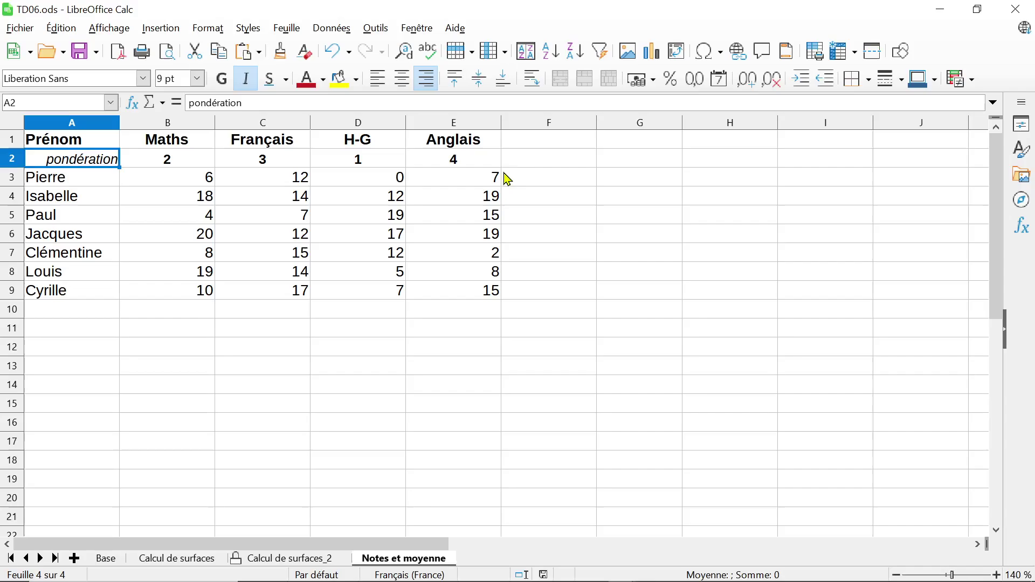
Add the column header TOTAL in cell F1.
left_click(544, 144)
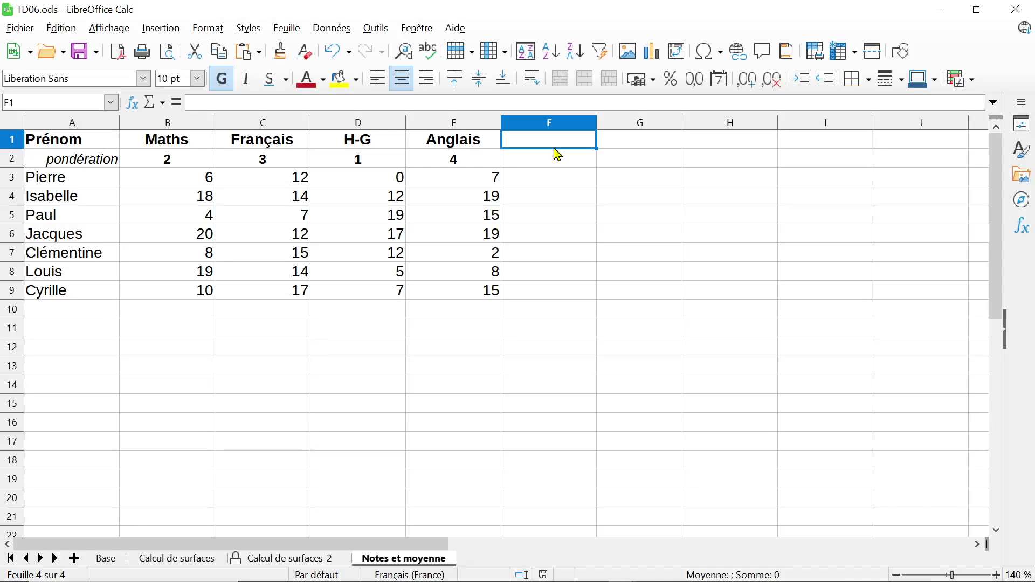
type("TOTAL")
key("Return")
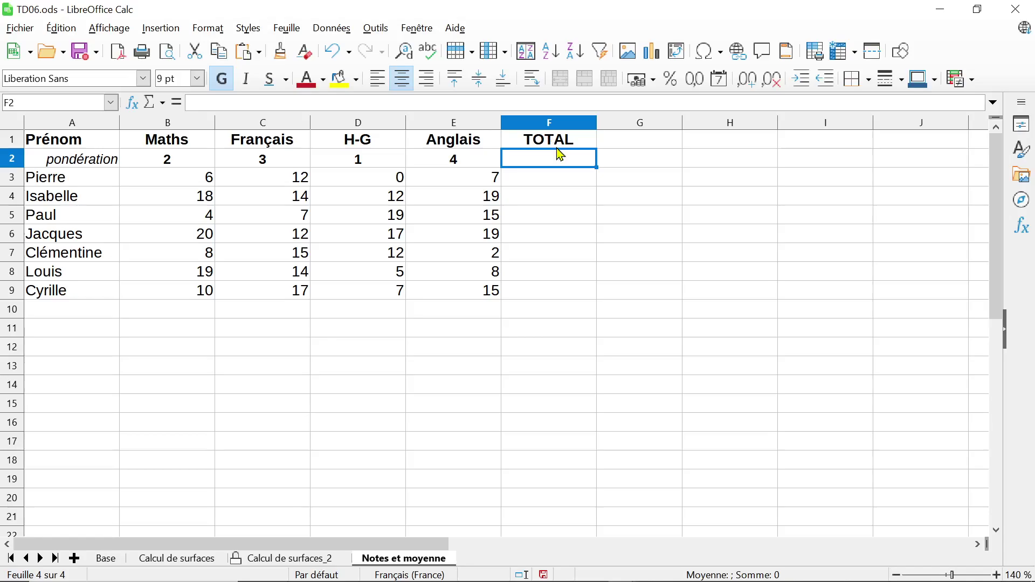
Sum the subject weights in cell F2 with =SOMME(B2:E2) and check the formula.
type("=somm(")
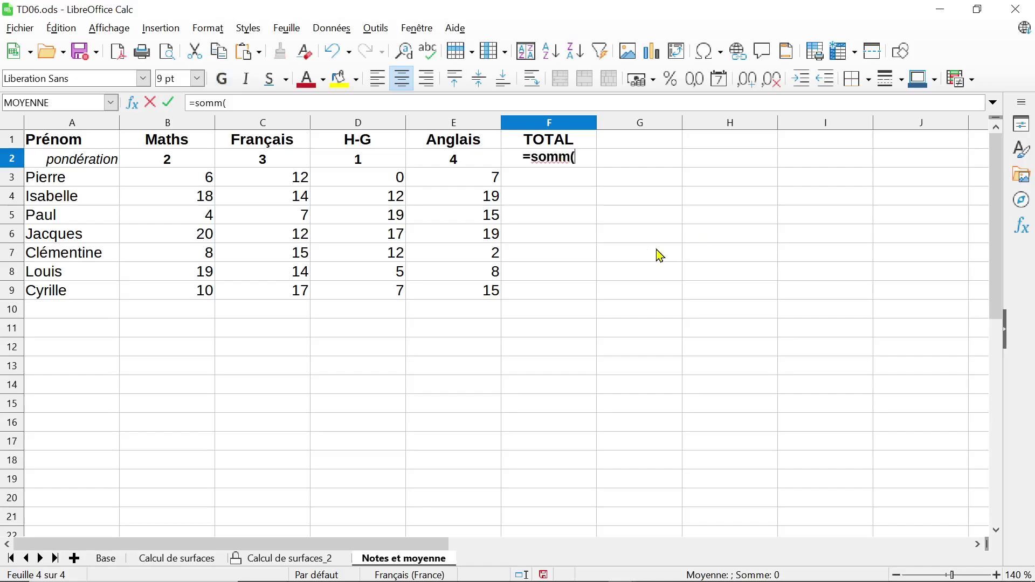
key("BackSpace")
type("e(")
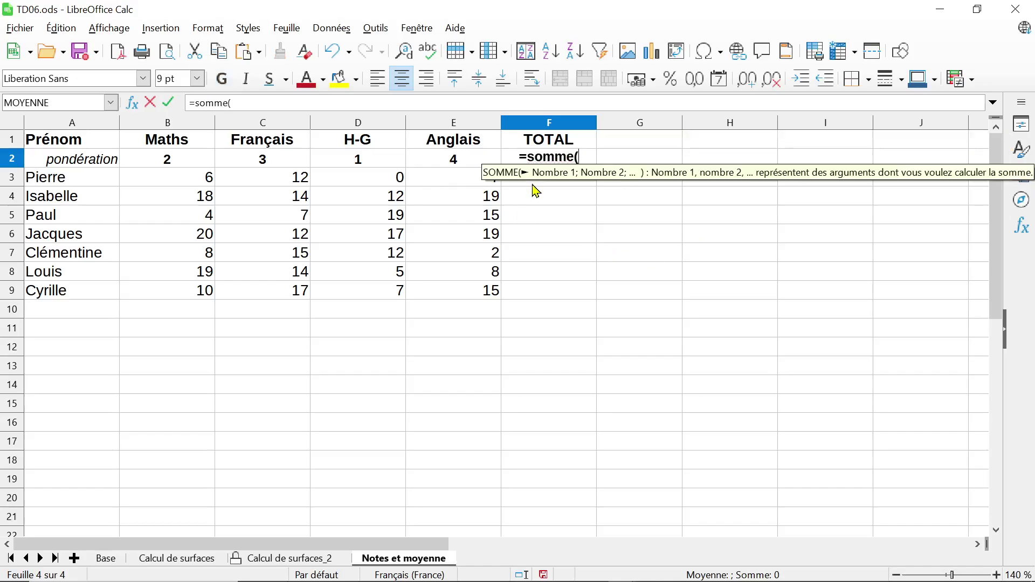
left_click_drag(194, 162, 451, 165)
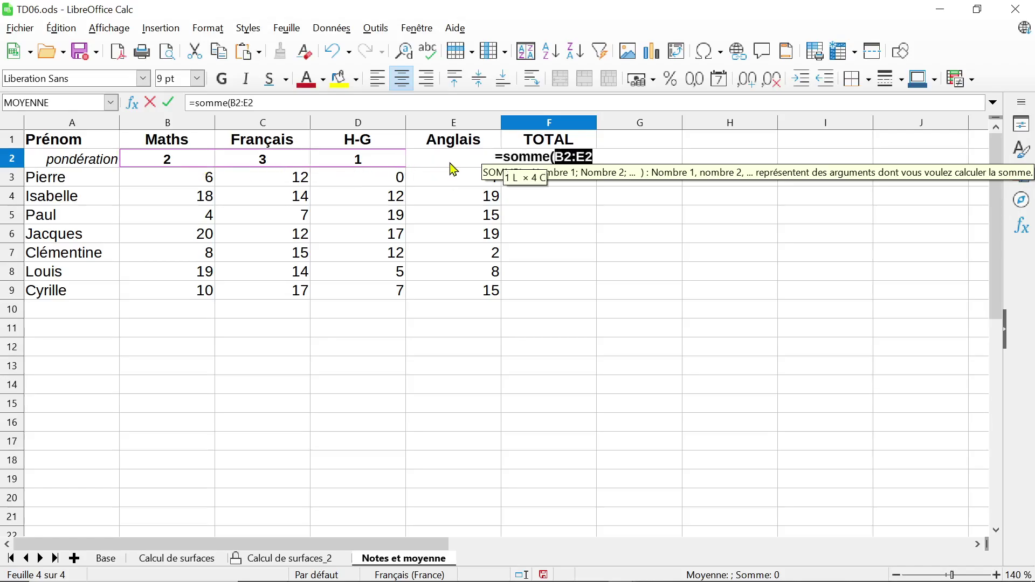
key("Return")
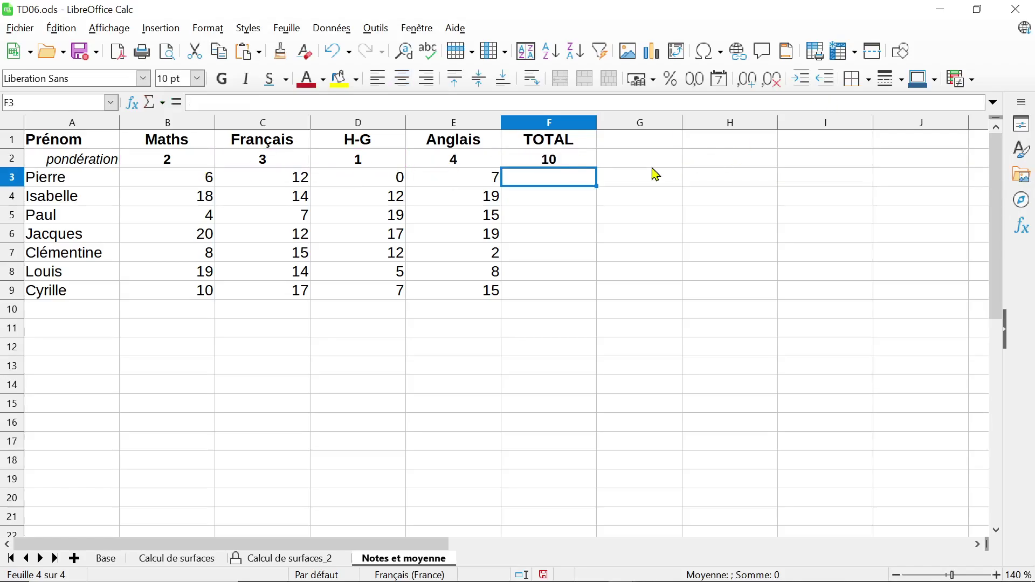
double_click(575, 166)
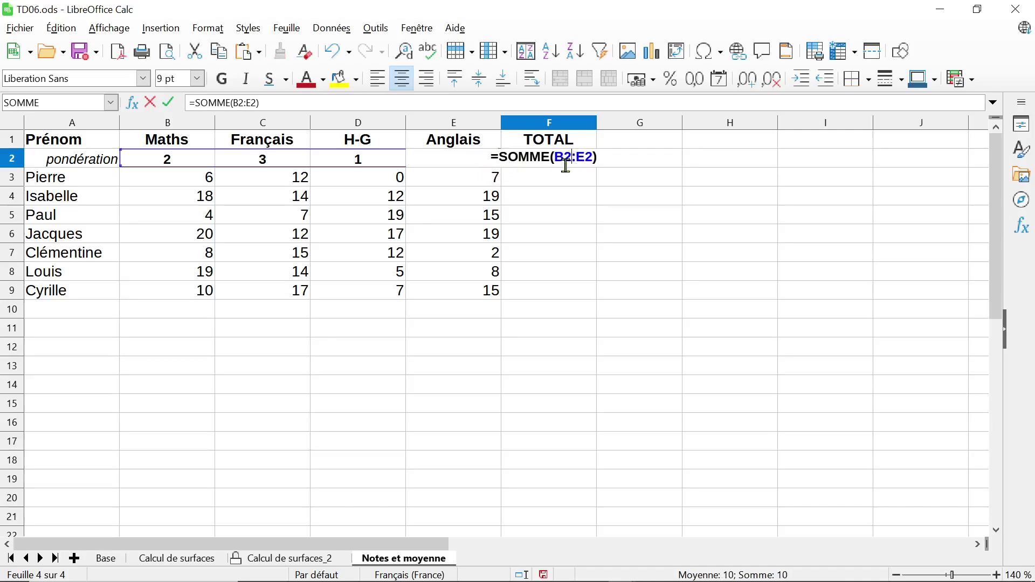
key("Escape")
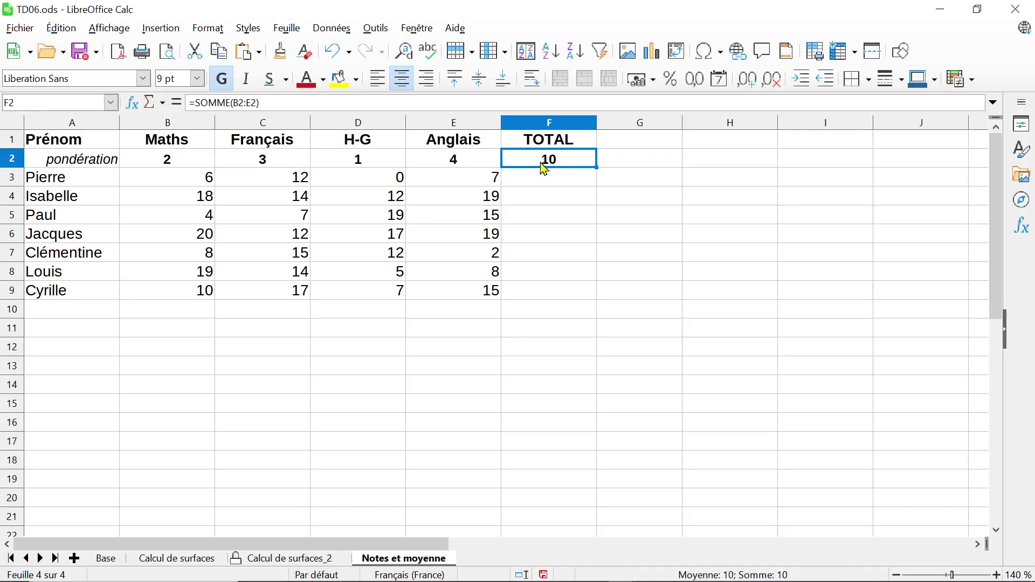
Enter the weighted total formula =B3*B2+C3*C2+D3*D2+E3*E2 in cell F3.
left_click(557, 185)
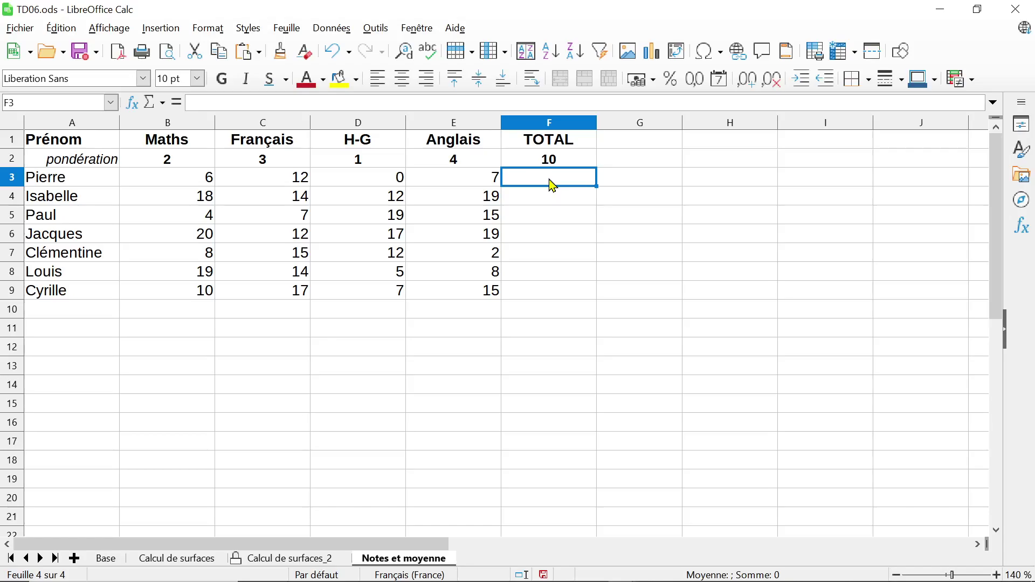
type("=")
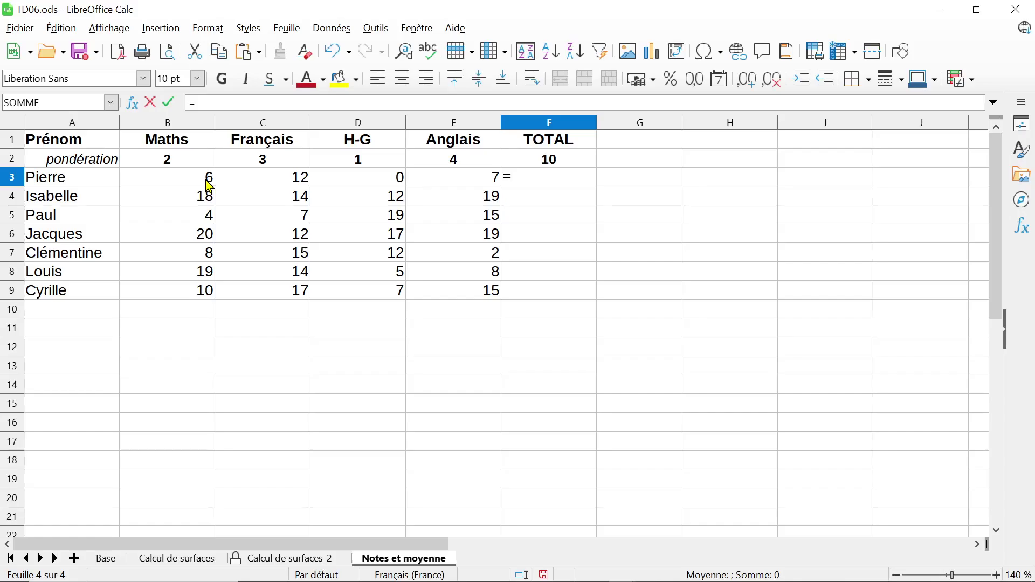
left_click(210, 185)
type("*")
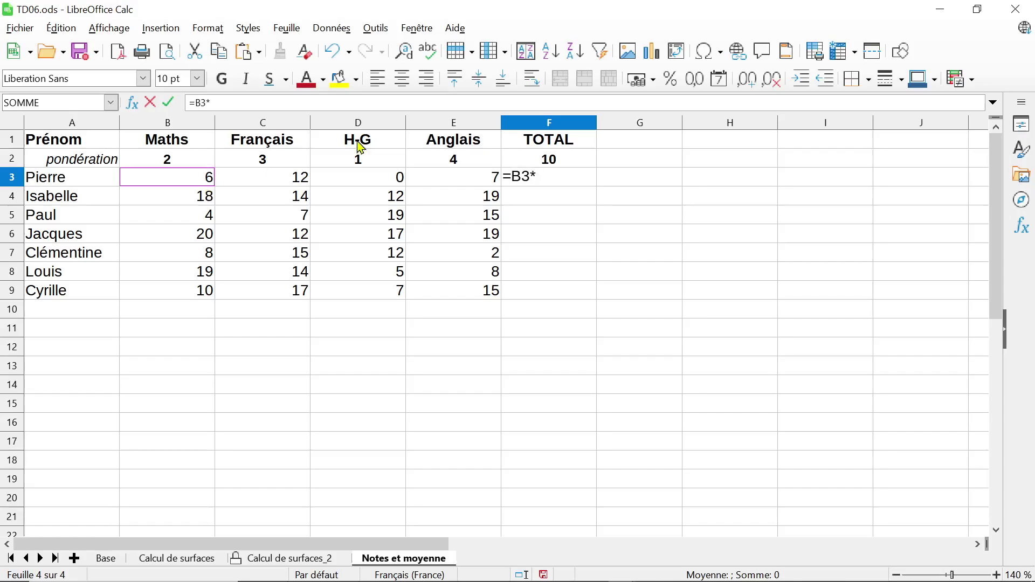
left_click(200, 161)
type("+")
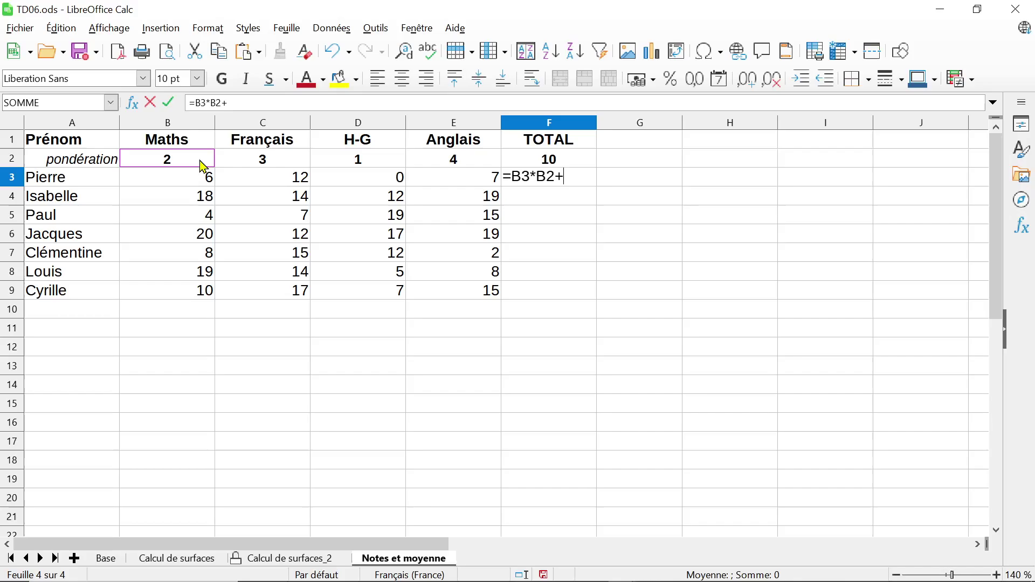
left_click(258, 184)
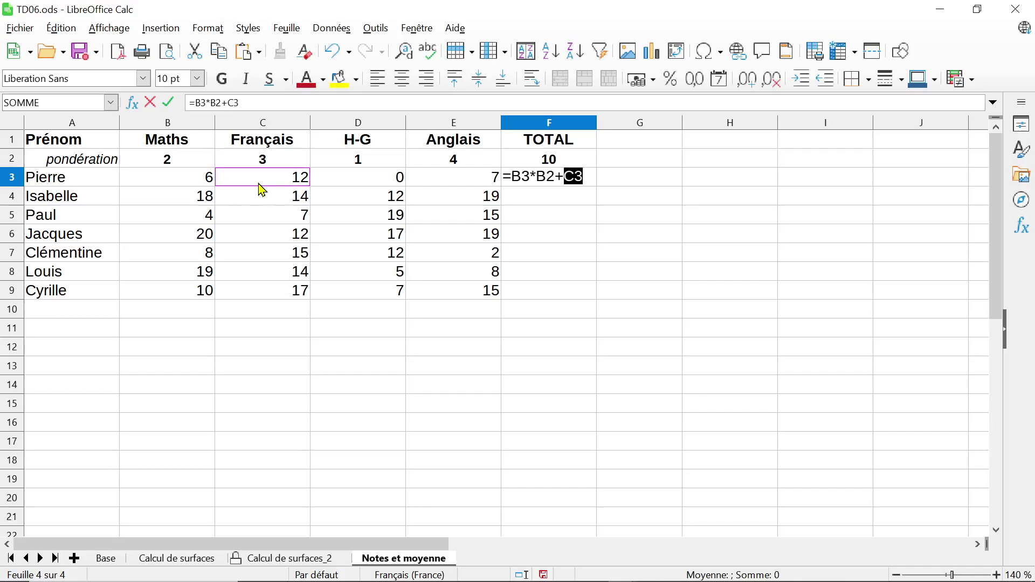
type("*")
left_click(272, 166)
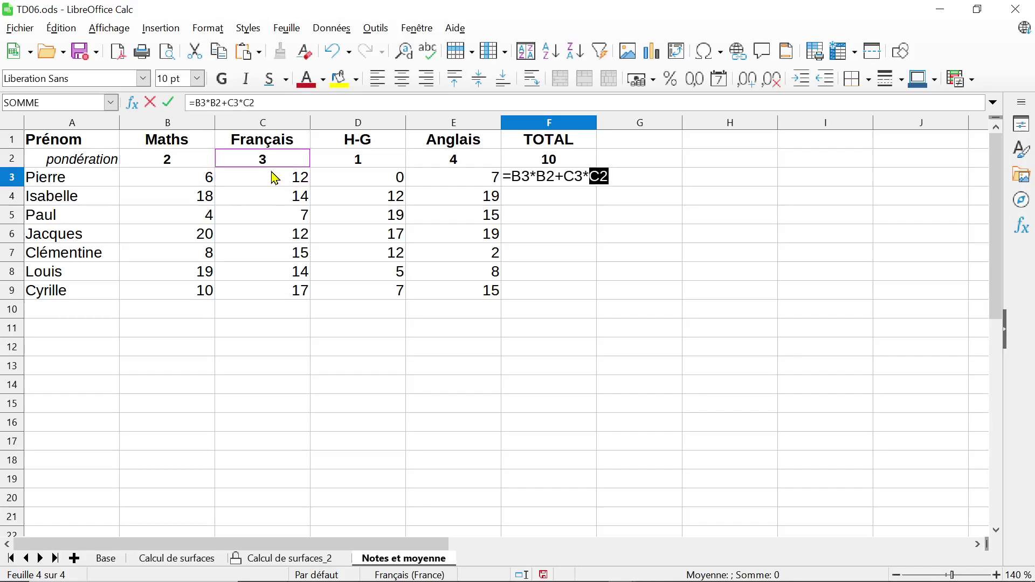
type("+")
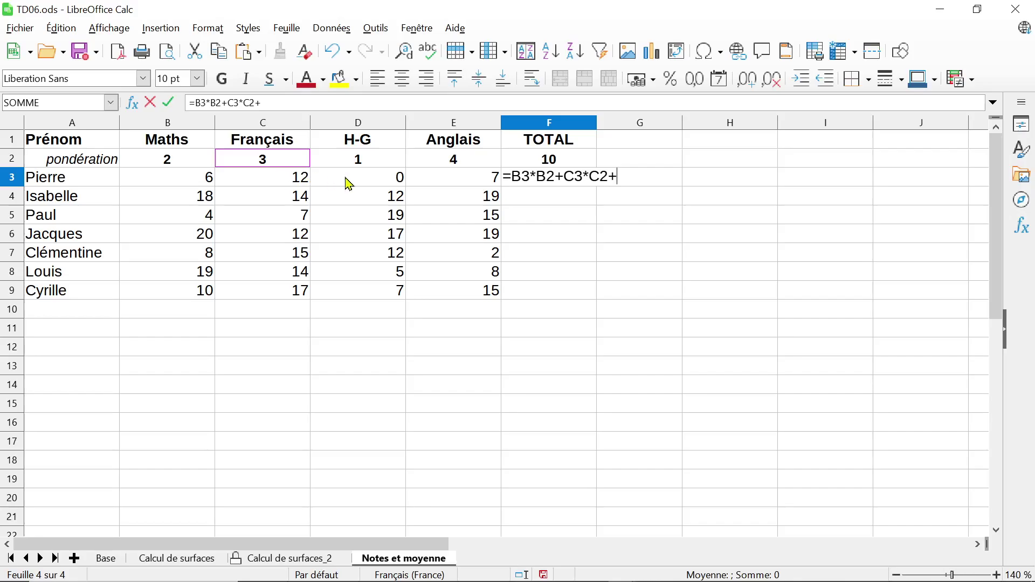
left_click(386, 187)
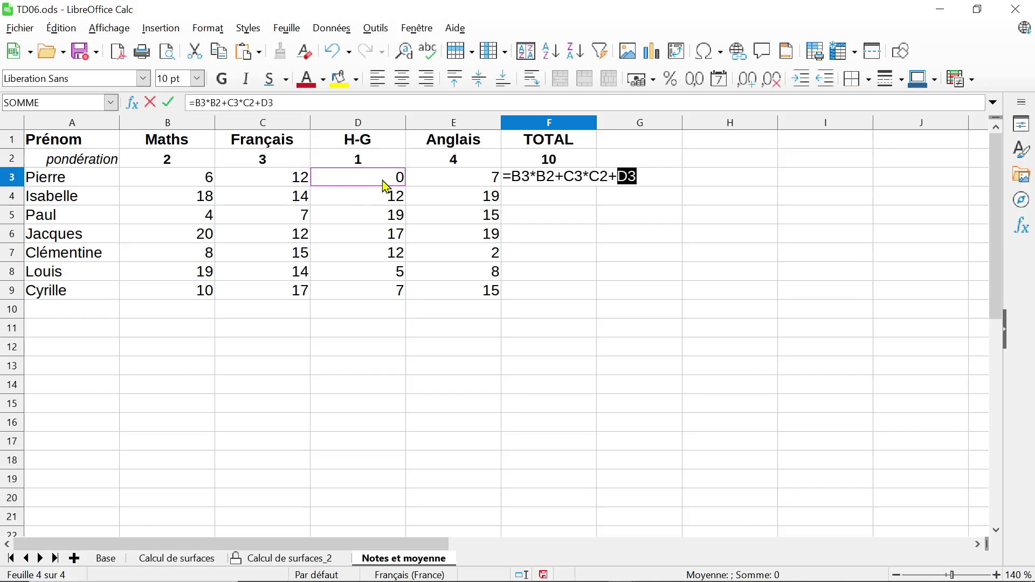
type("*")
left_click(385, 165)
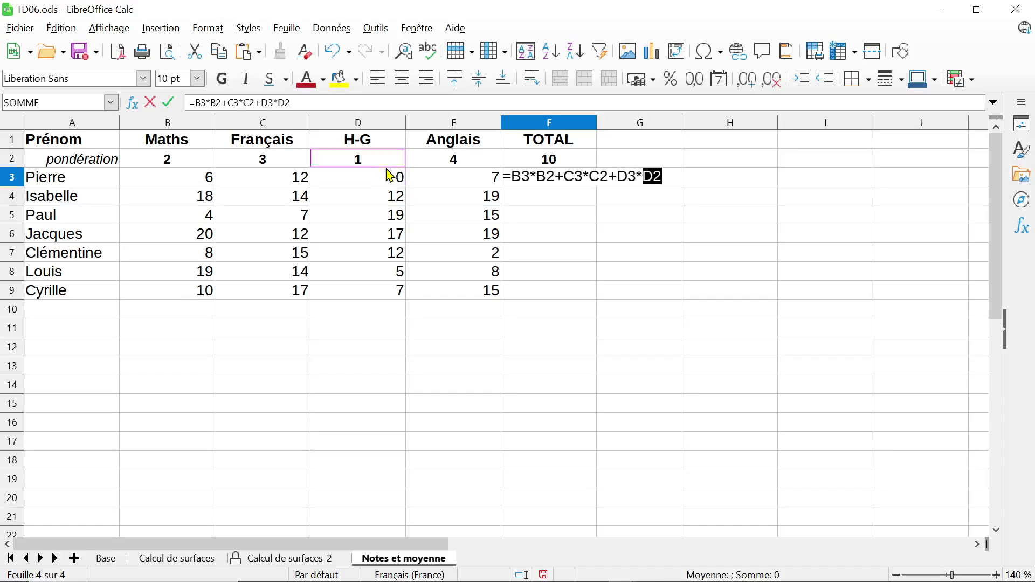
type("+")
left_click(464, 188)
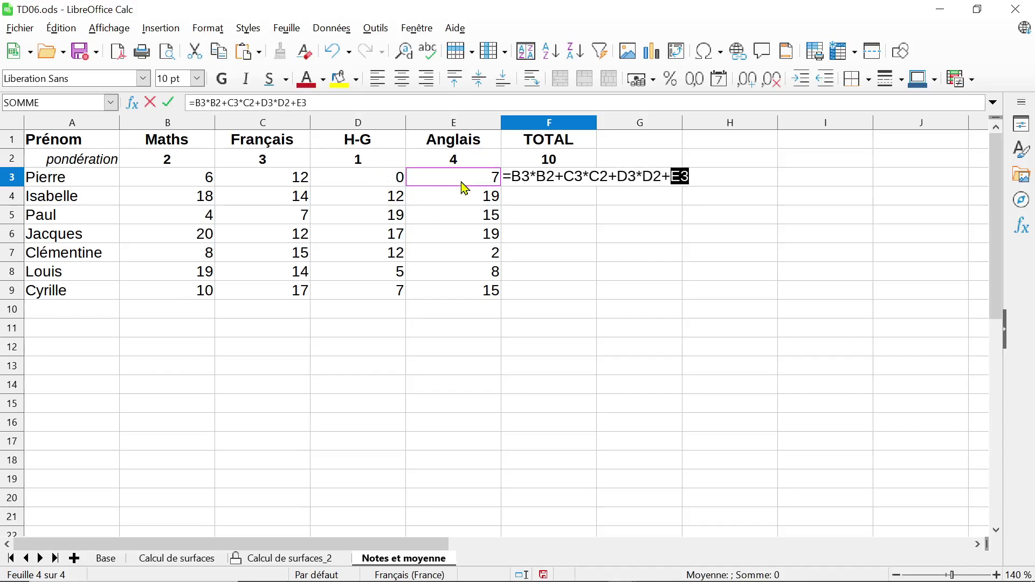
type("*")
left_click(455, 160)
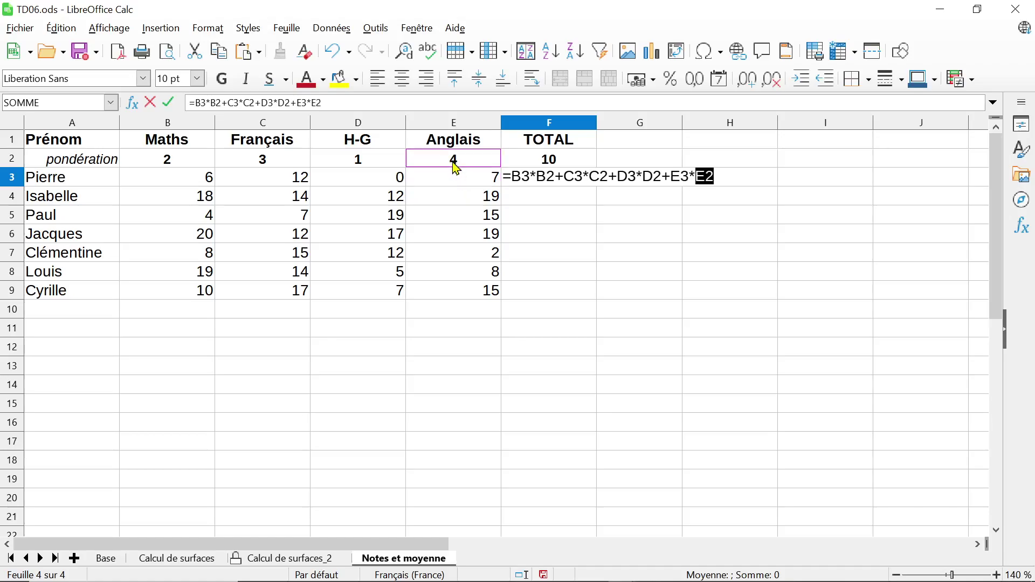
key("Return")
Copy the weighted total formula from F3 down to F9 and inspect the copied formula in F7.
left_click(555, 184)
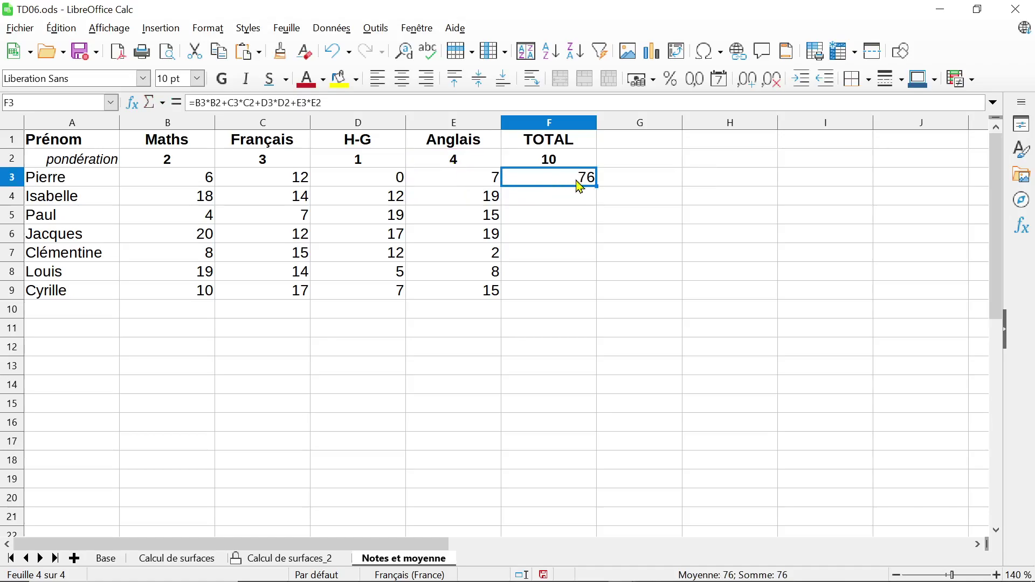
left_click_drag(598, 186, 592, 294)
left_click(580, 263)
double_click(580, 263)
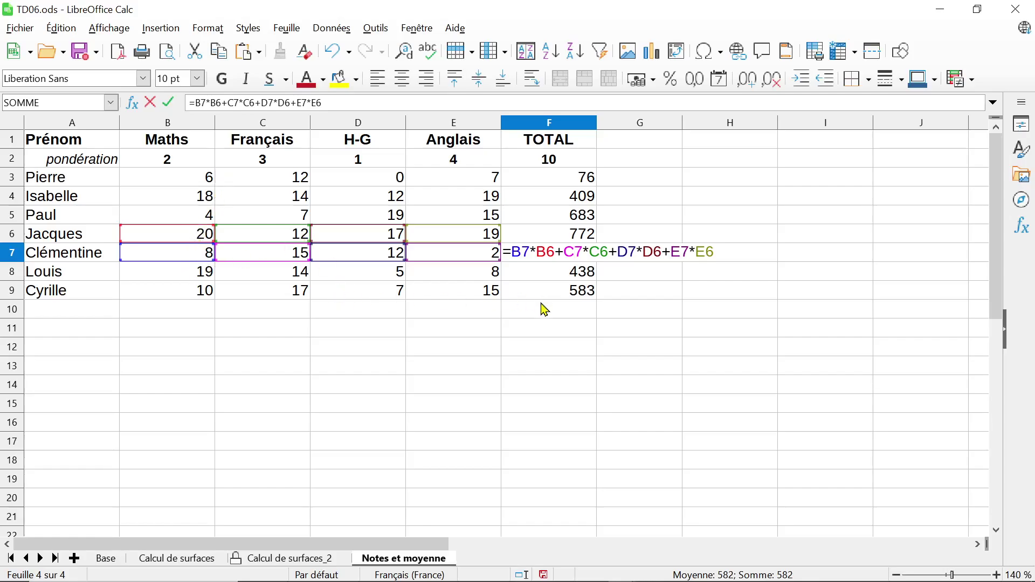
key("Escape")
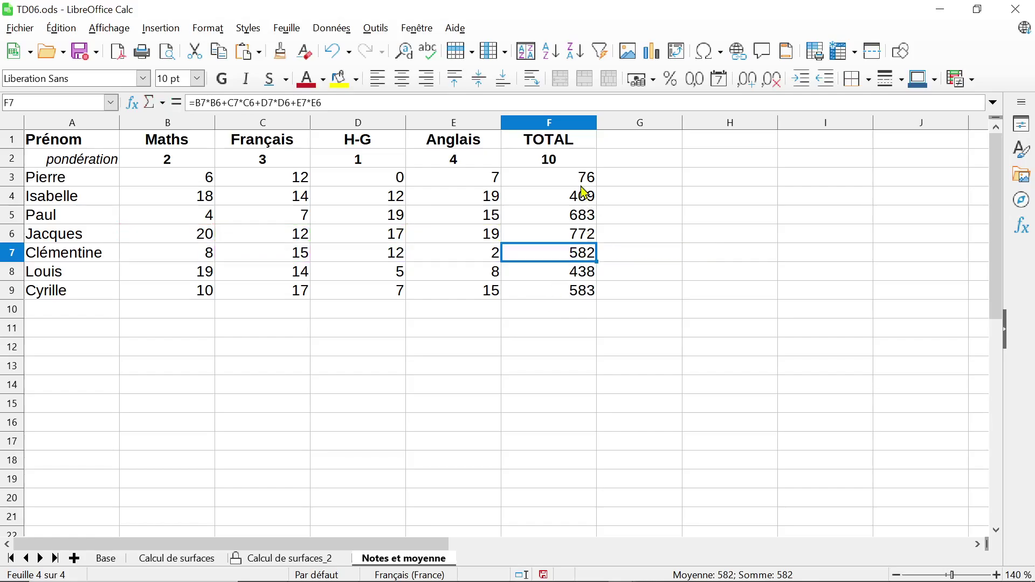
Lock the weight row references in the F3 formula so it reads =B3*B$2+C3*C$2+D3*D$2+E3*E$2.
double_click(578, 178)
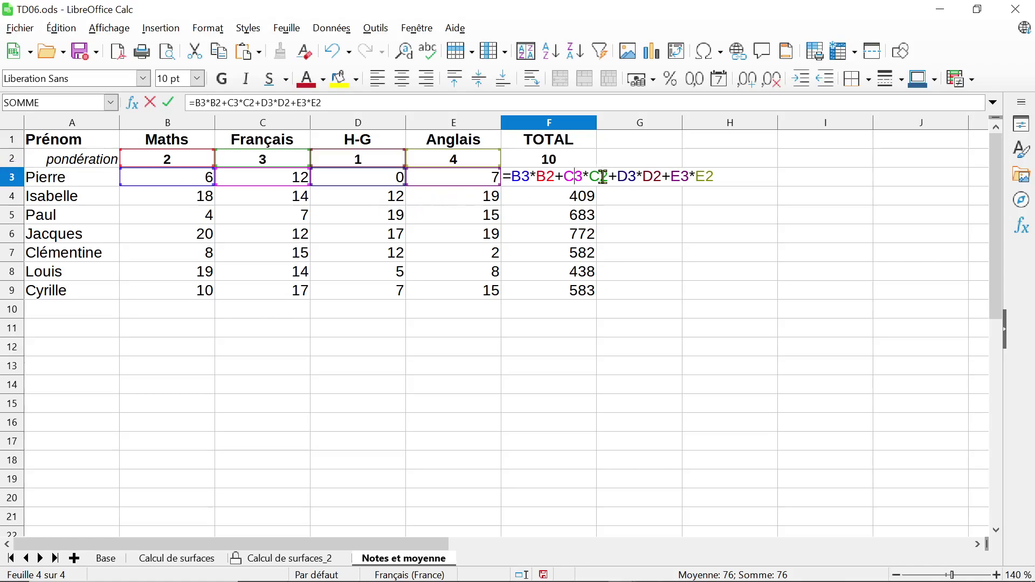
left_click(546, 180)
type("$")
left_click(611, 179)
type("$")
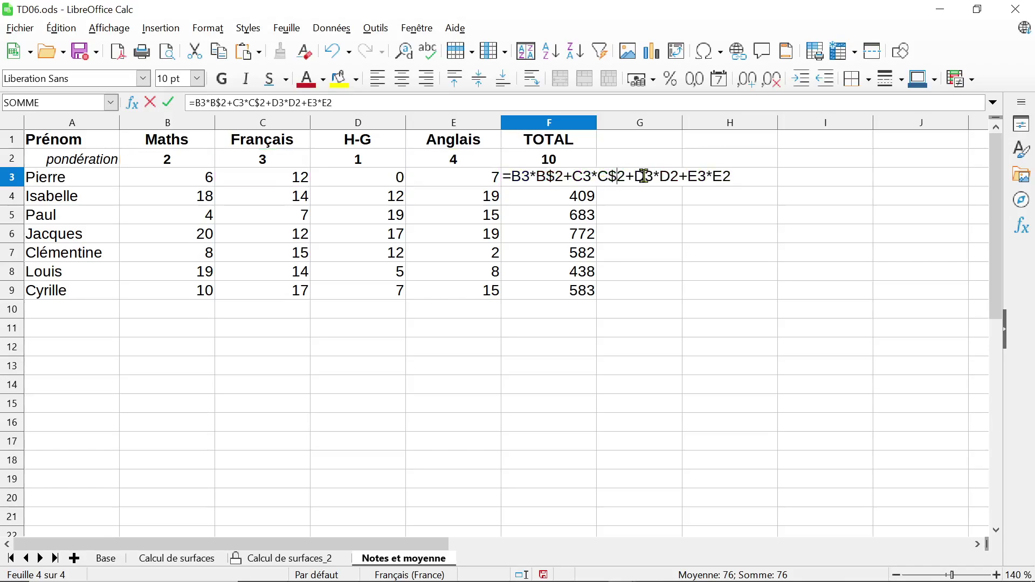
left_click(670, 179)
type("$")
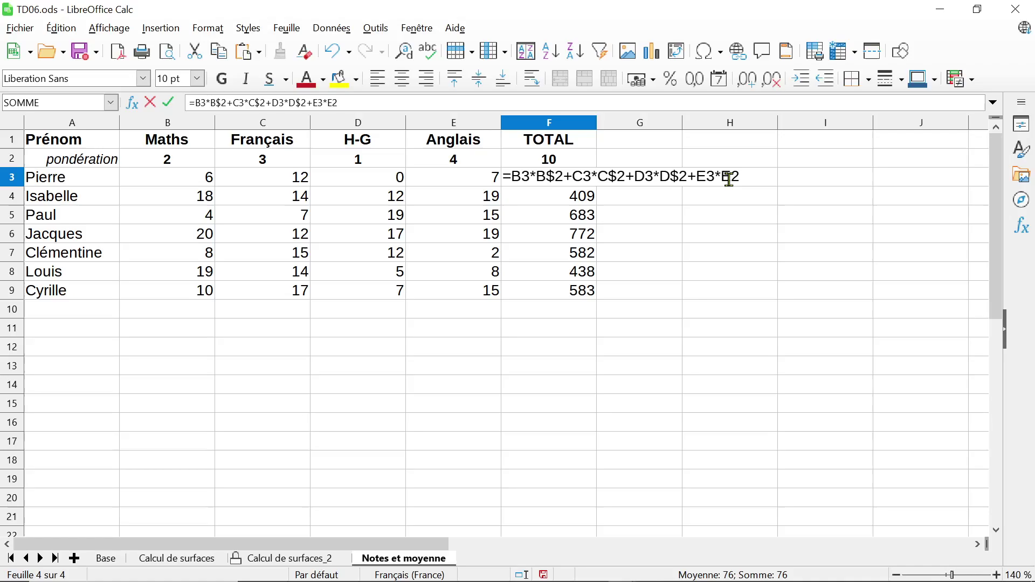
left_click(730, 180)
type("$")
key("Return")
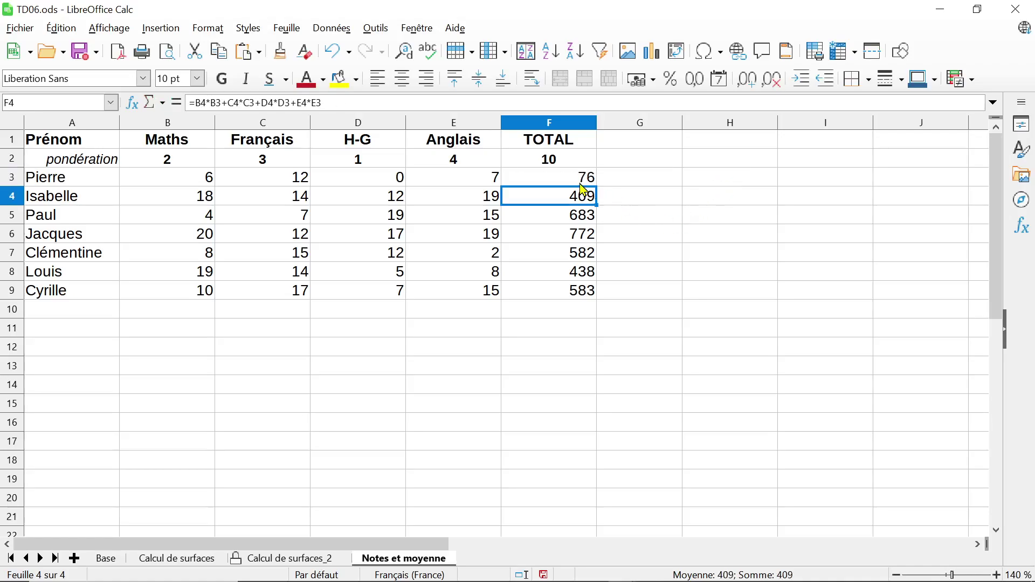
Fill the corrected F3 formula with locked weight references down to F9 and check the copy in F7.
key("Up")
left_click_drag(596, 186, 584, 305)
double_click(568, 260)
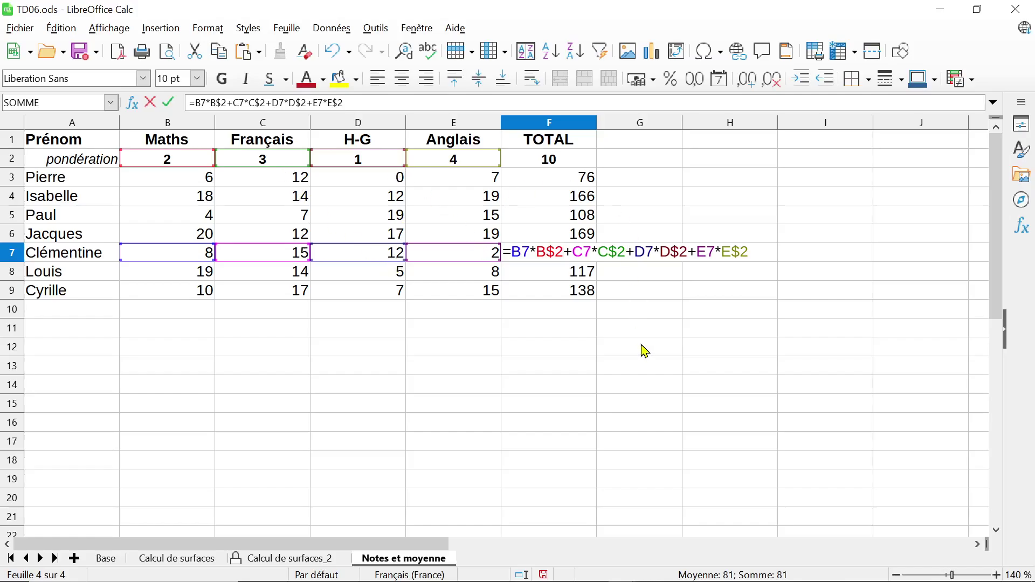
key("Escape")
Add the column header MOYENNE in cell G1.
left_click(644, 145)
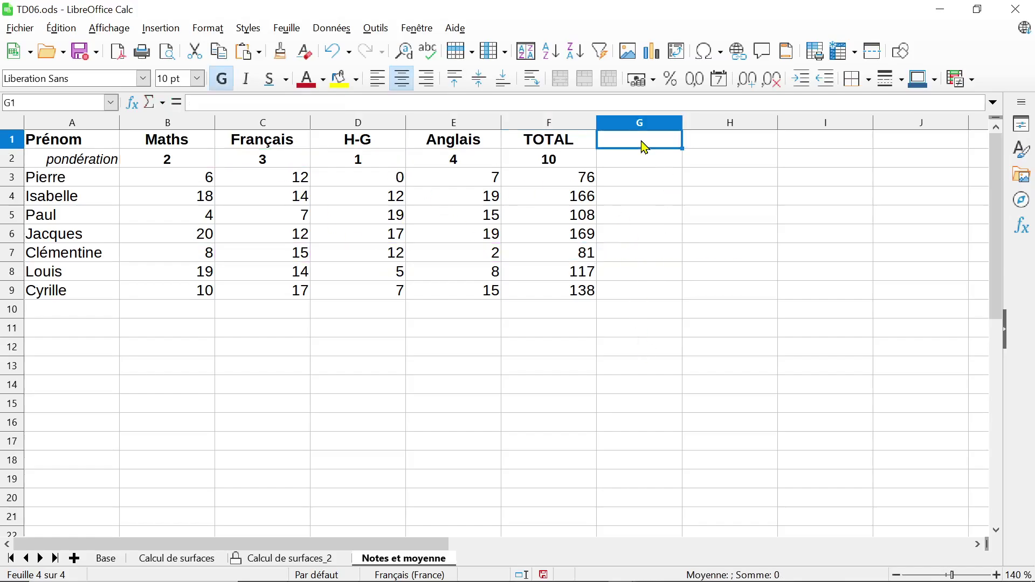
type("MOYENNE")
key("Return")
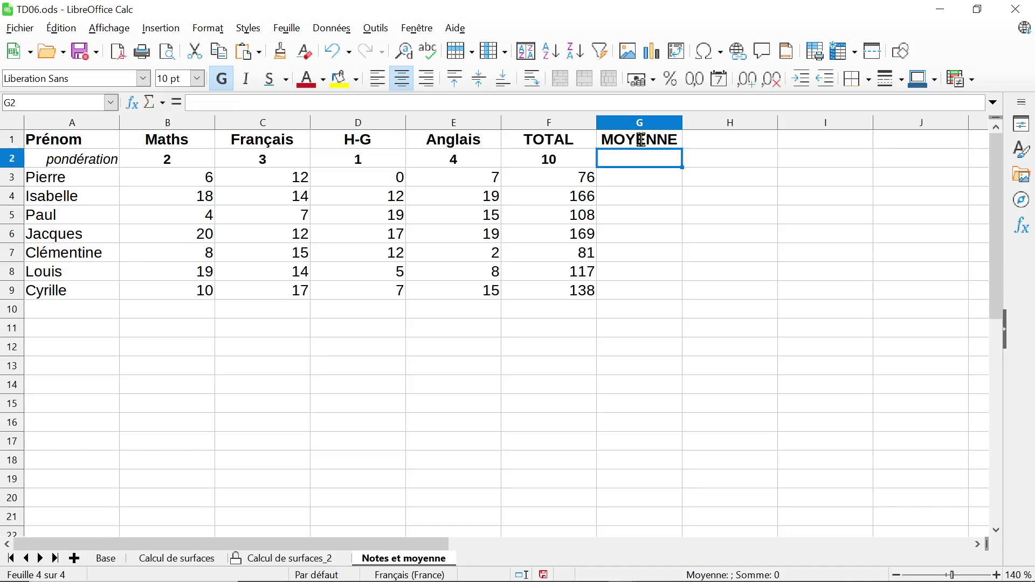
Enter the average formula =F3/F2 in cell G3 to divide the weighted total by the total weight.
left_click(631, 180)
type("=")
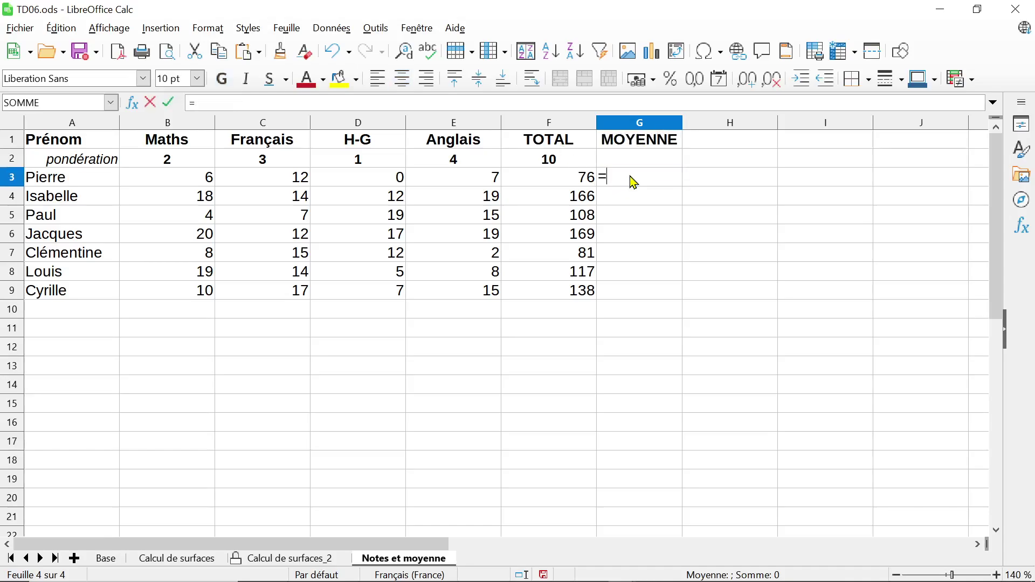
left_click(588, 182)
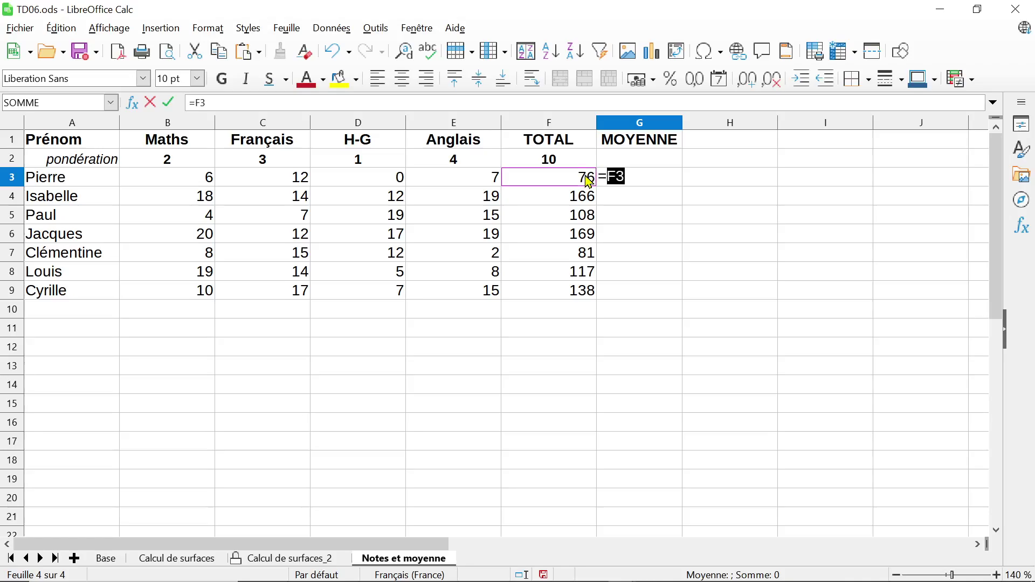
type("/")
left_click(583, 164)
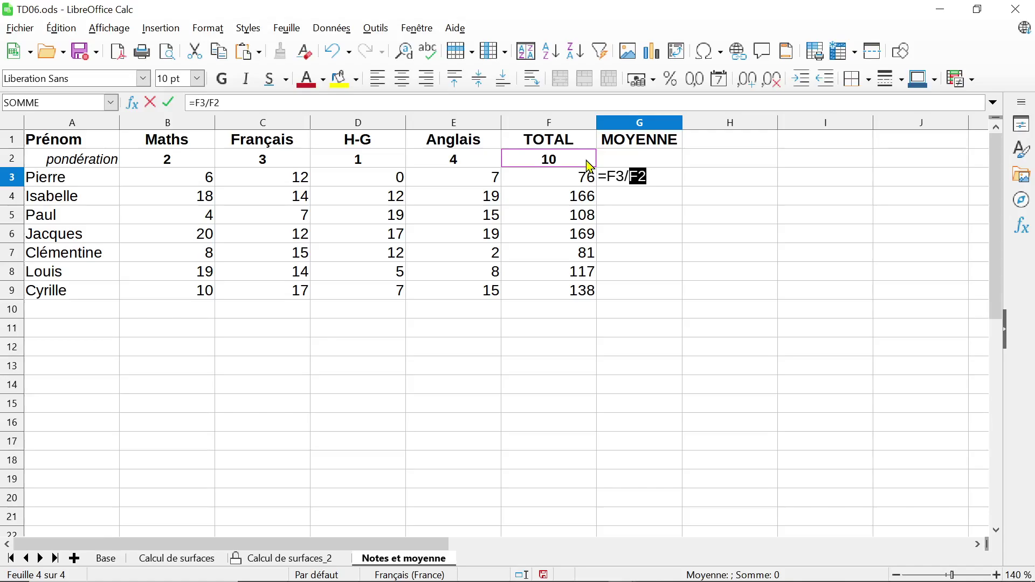
key("Return")
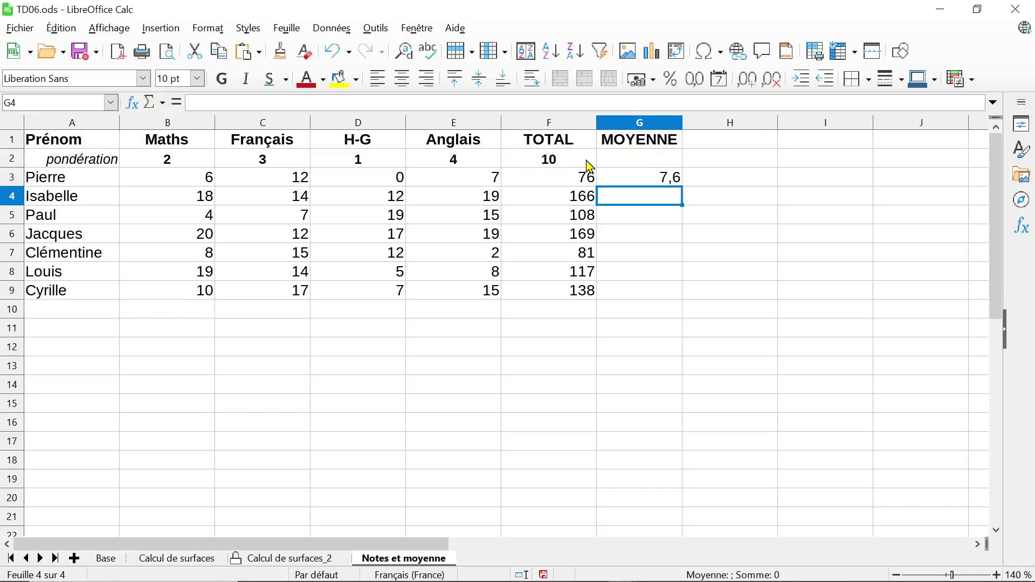
Copy the average formula from G3 down to G9 and inspect the copied formula in G8.
left_click(659, 184)
left_click_drag(681, 185, 658, 296)
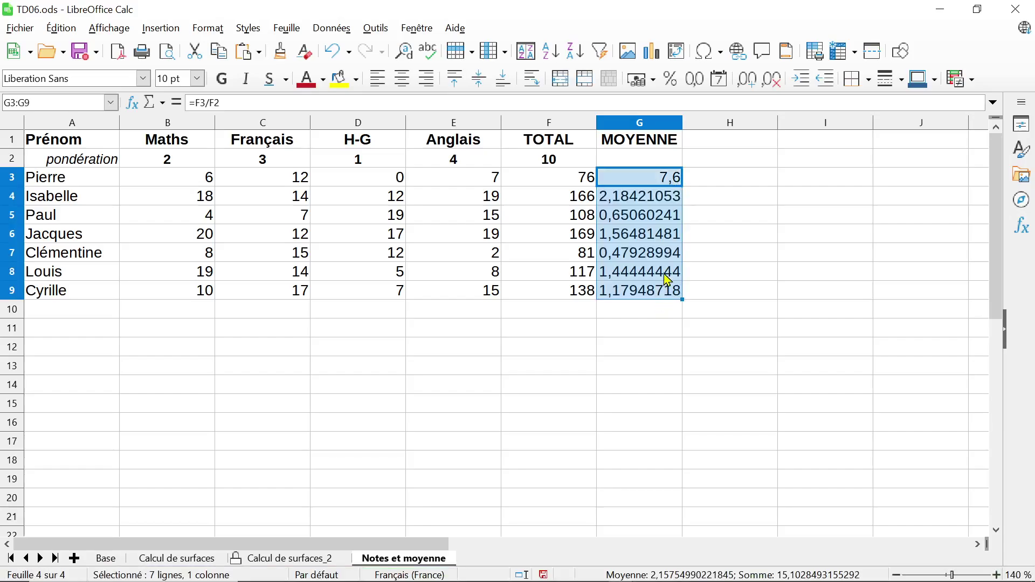
double_click(668, 280)
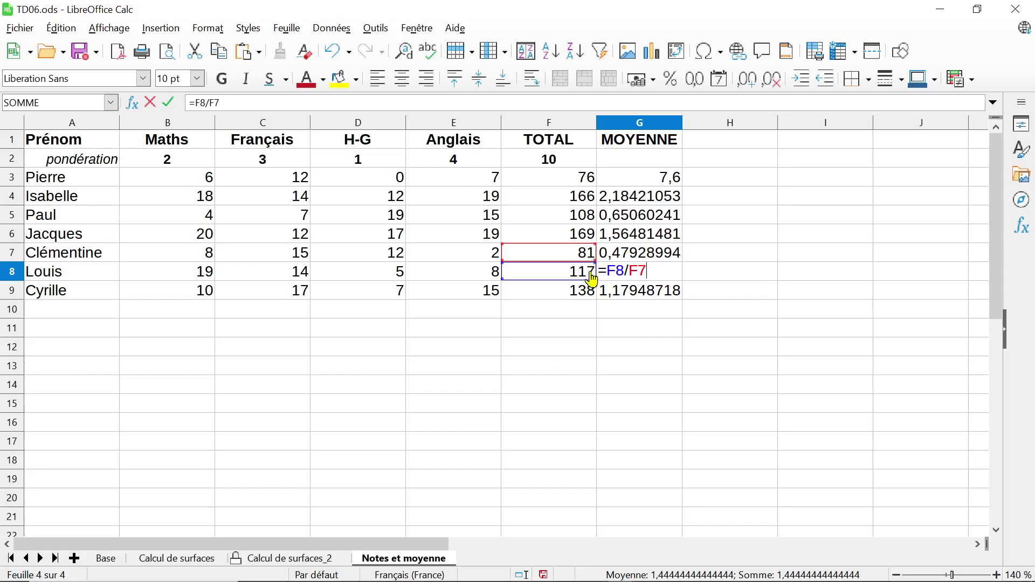
key("Escape")
Lock the row of the total weight reference in the G3 formula so it reads =F3/F$2.
left_click(666, 176)
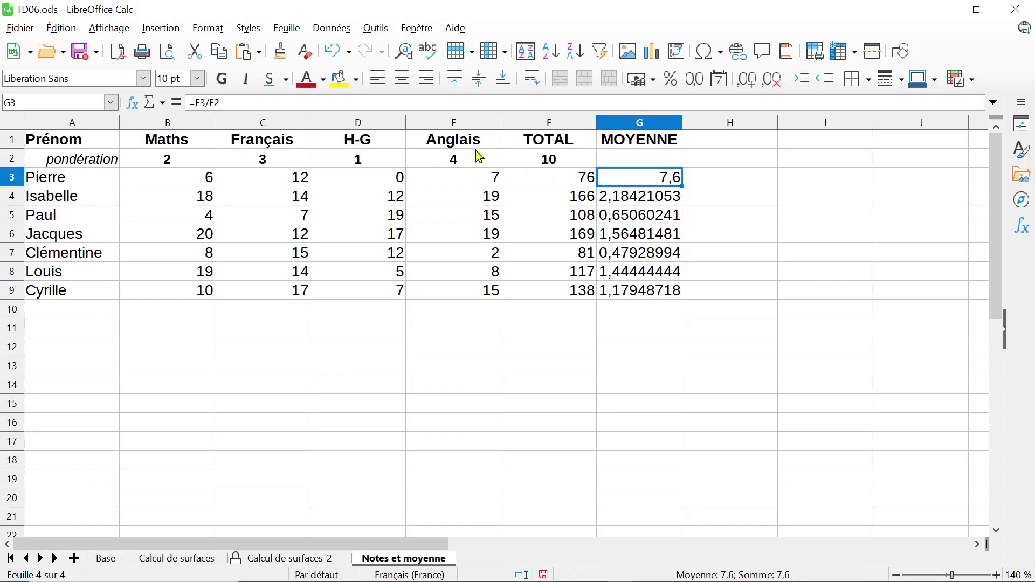
left_click(215, 101)
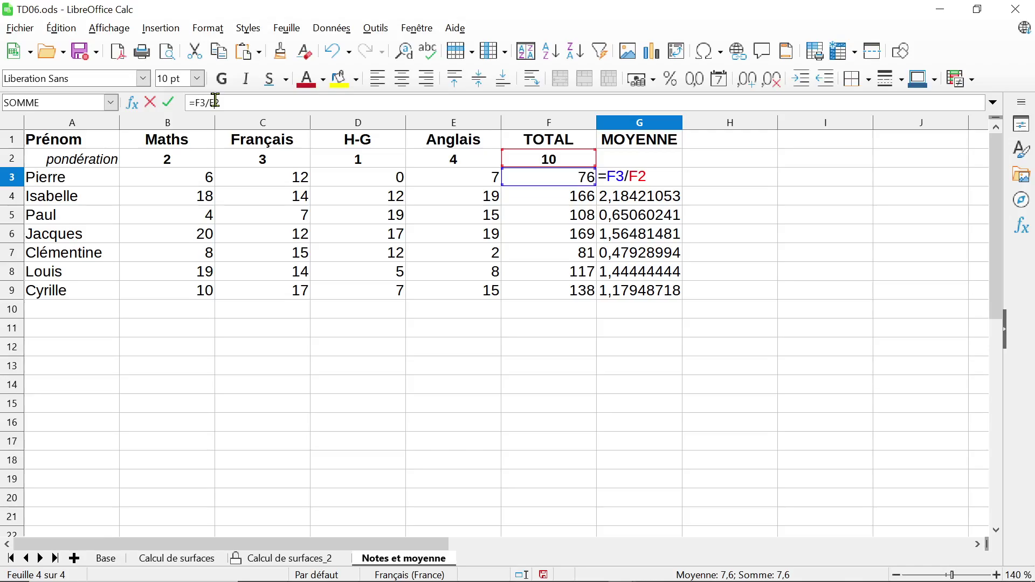
type("$")
key("Return")
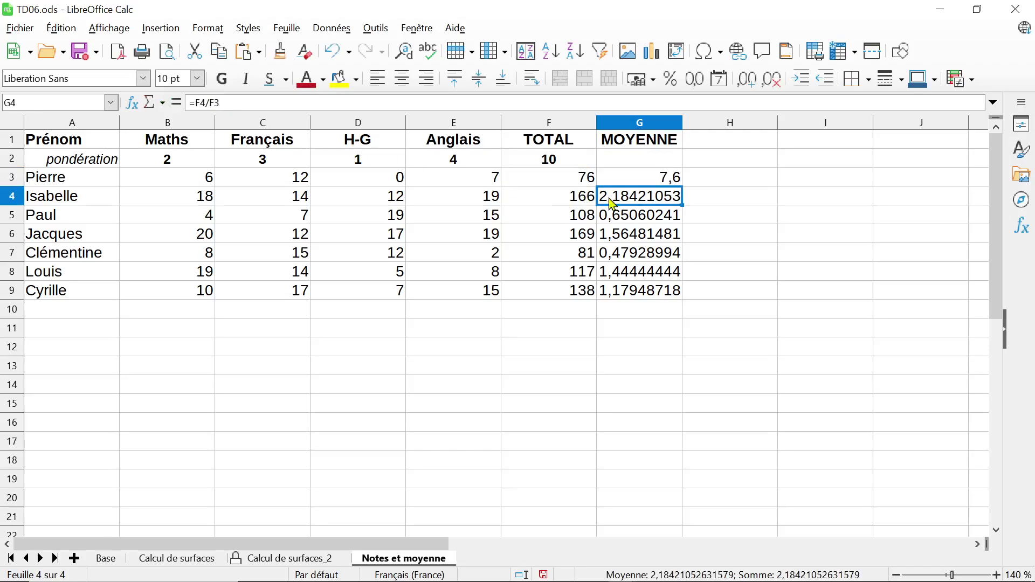
Compare the references used by the average formulas in G3 and G4.
double_click(654, 181)
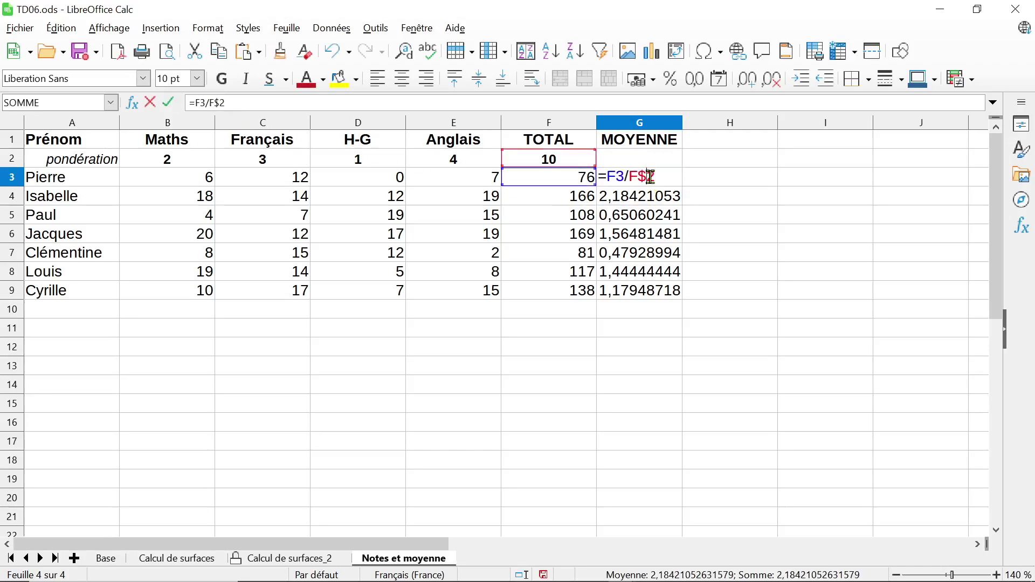
key("Escape")
double_click(672, 200)
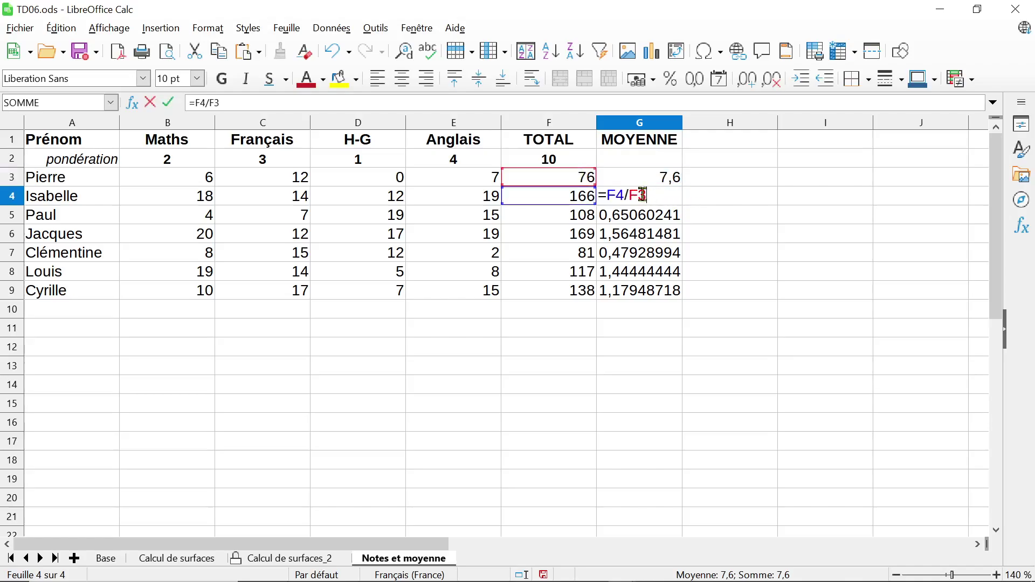
key("Escape")
double_click(654, 177)
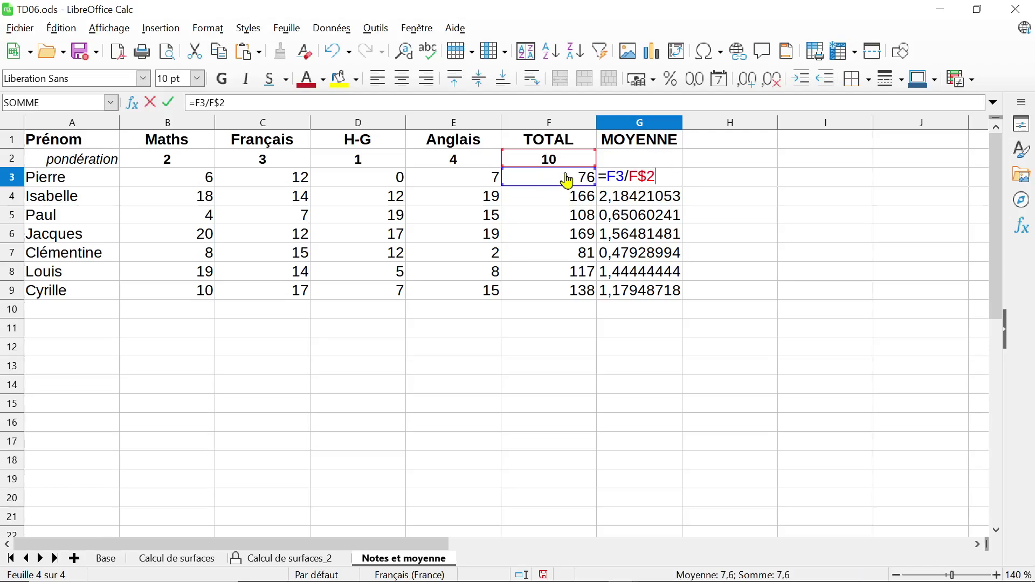
key("Escape")
left_click(665, 201)
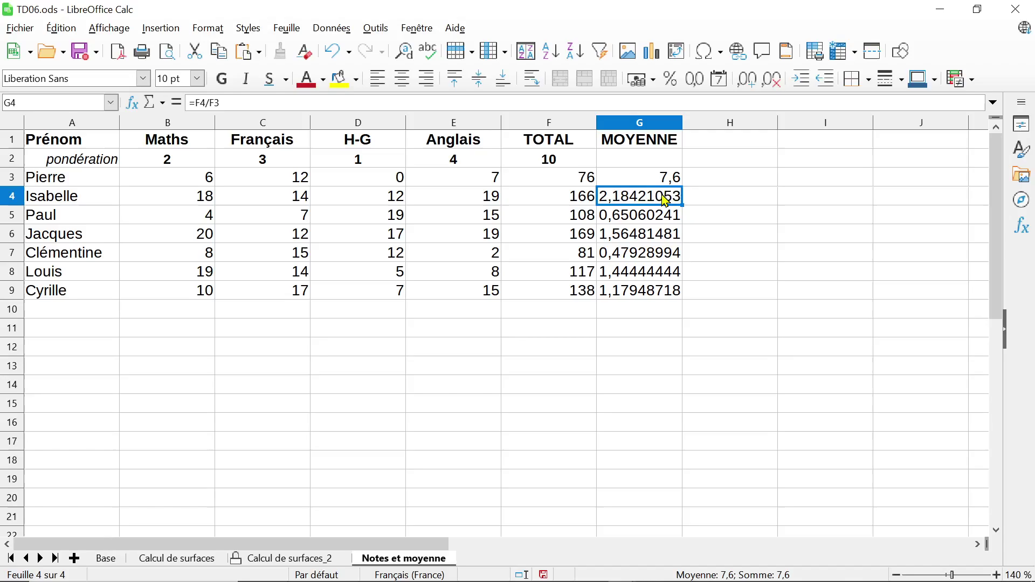
double_click(665, 201)
key("Escape")
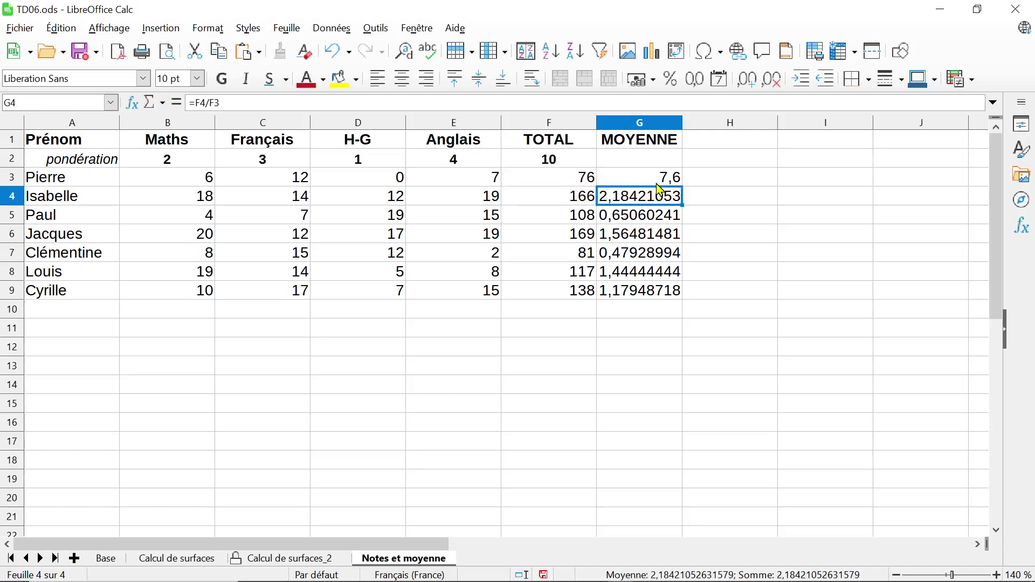
Fill the corrected average formula from G3 down to G9 and check the copies in G4 and G7.
left_click(661, 181)
left_click_drag(681, 186, 676, 297)
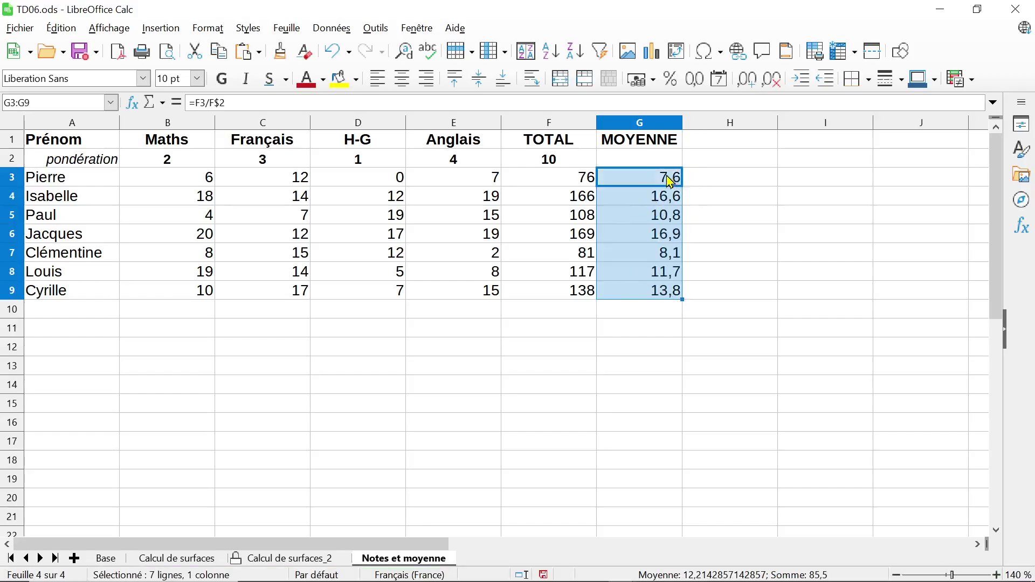
double_click(668, 178)
key("Return")
double_click(663, 197)
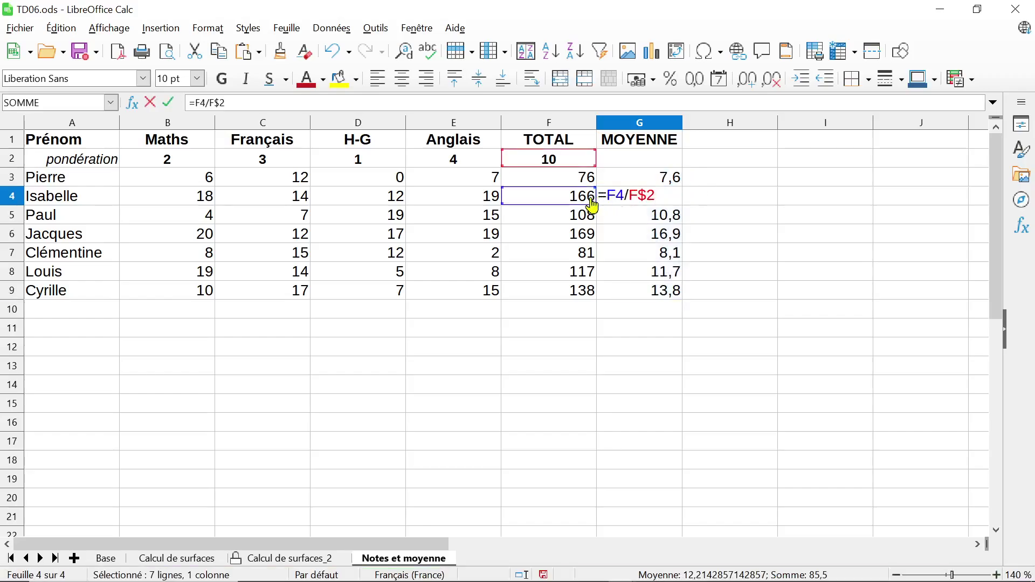
left_click(667, 258)
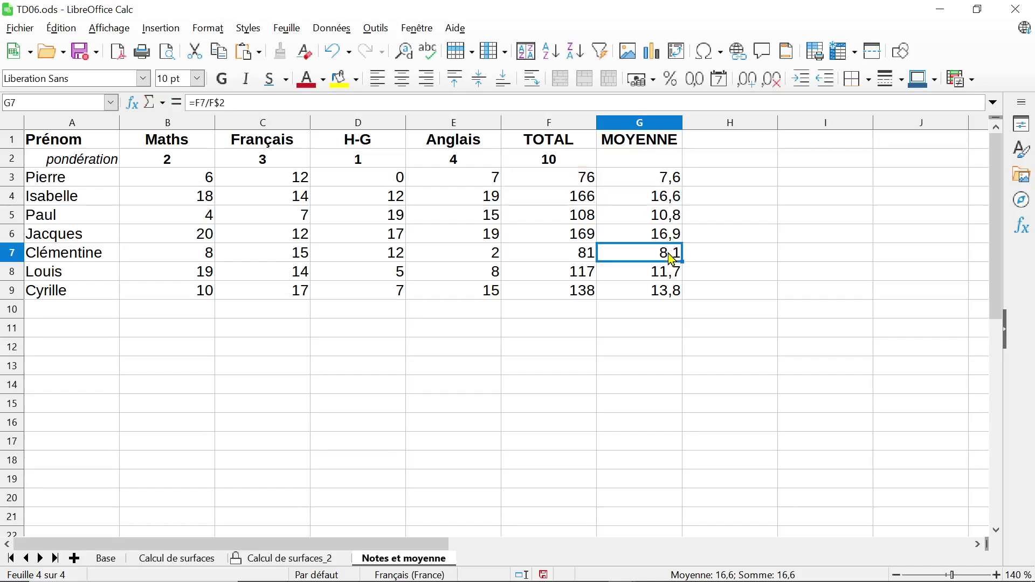
double_click(666, 257)
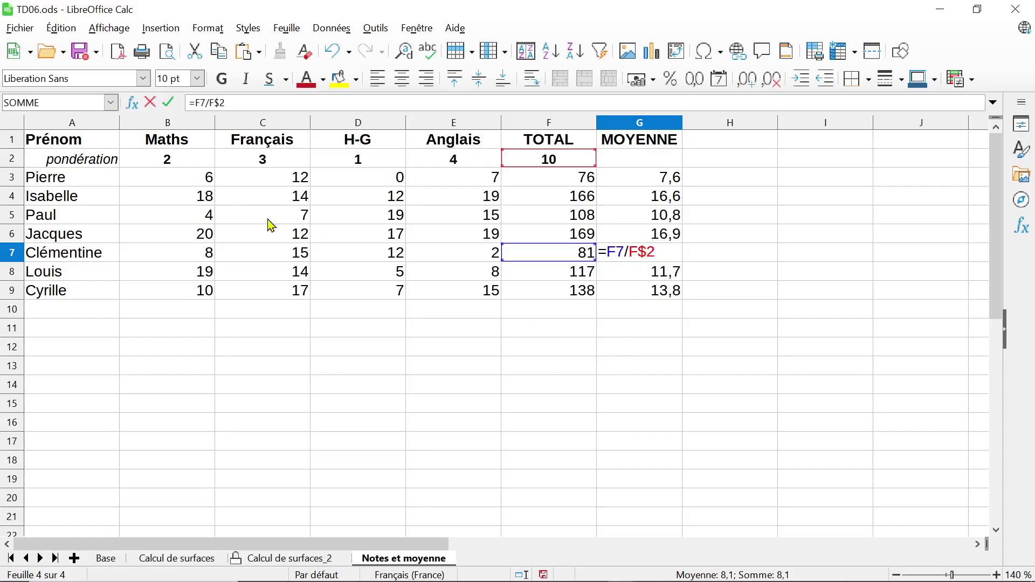
key("Return")
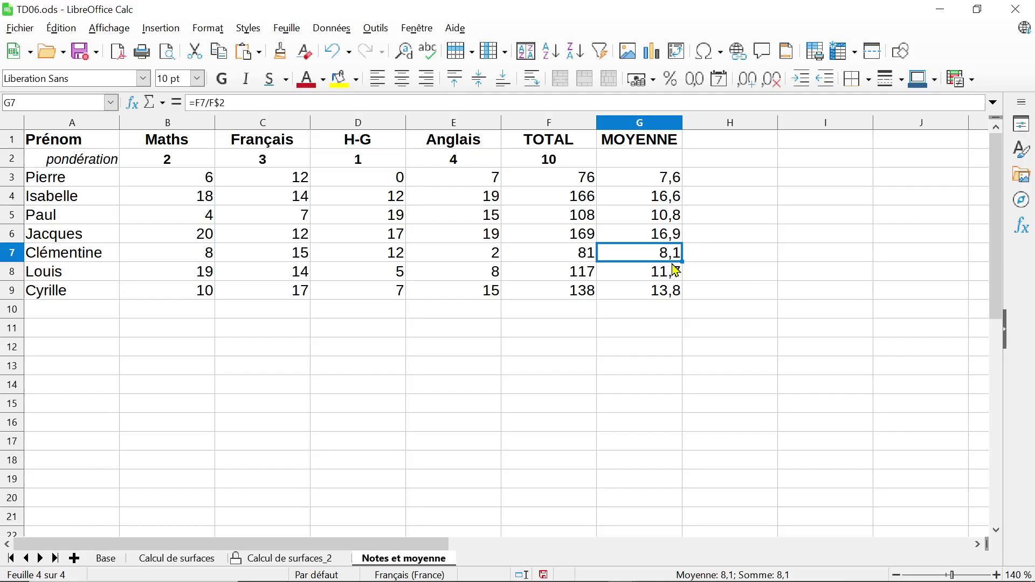
Insert a new column before the Français column.
left_click(261, 124)
right_click(258, 129)
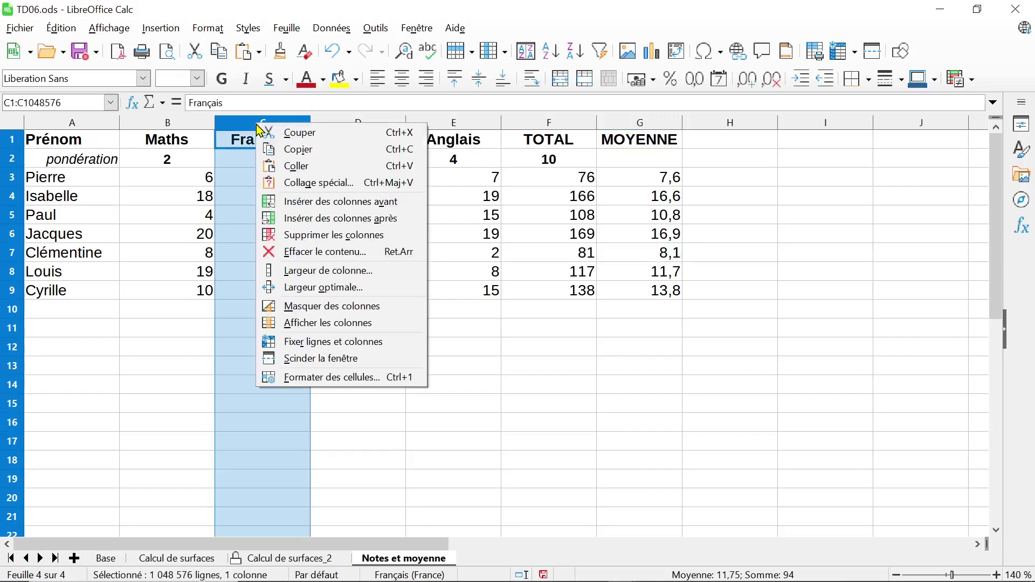
left_click(296, 203)
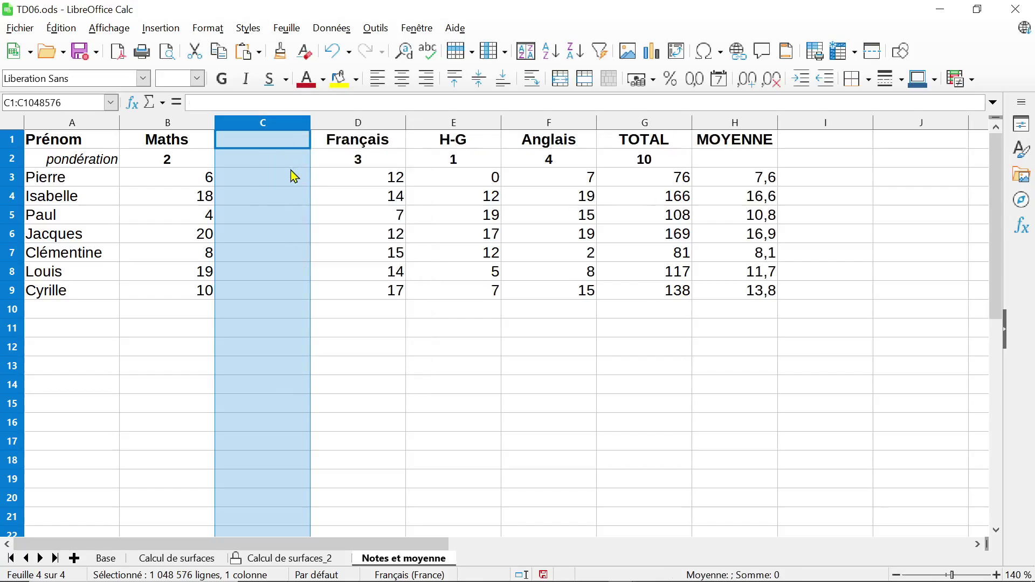
Fill the top of the empty column C with the header Phys, weight 1 and a grade of 3 for the first student.
left_click(293, 144)
type("P")
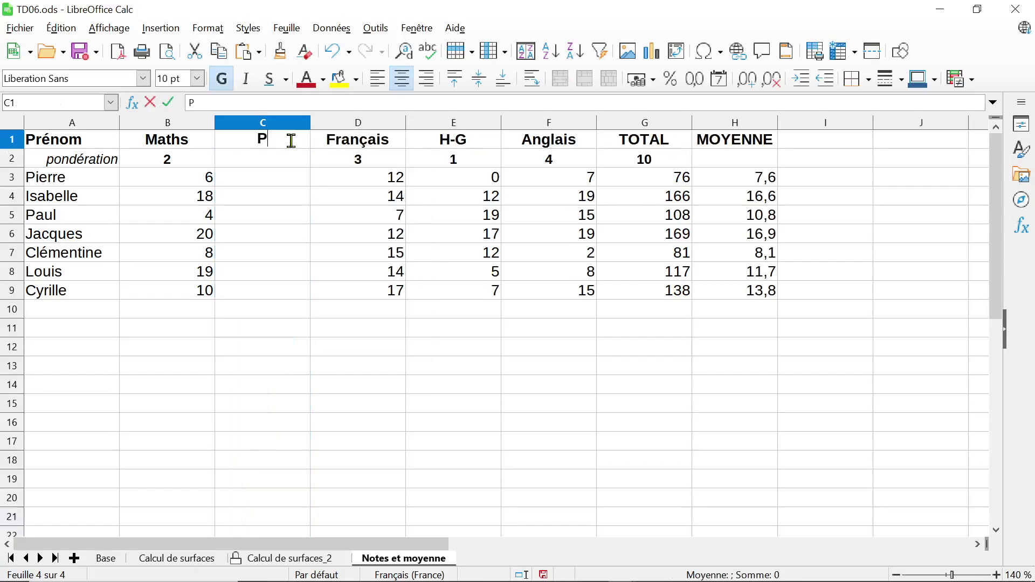
type("hys")
key("Return")
type("1")
key("Return")
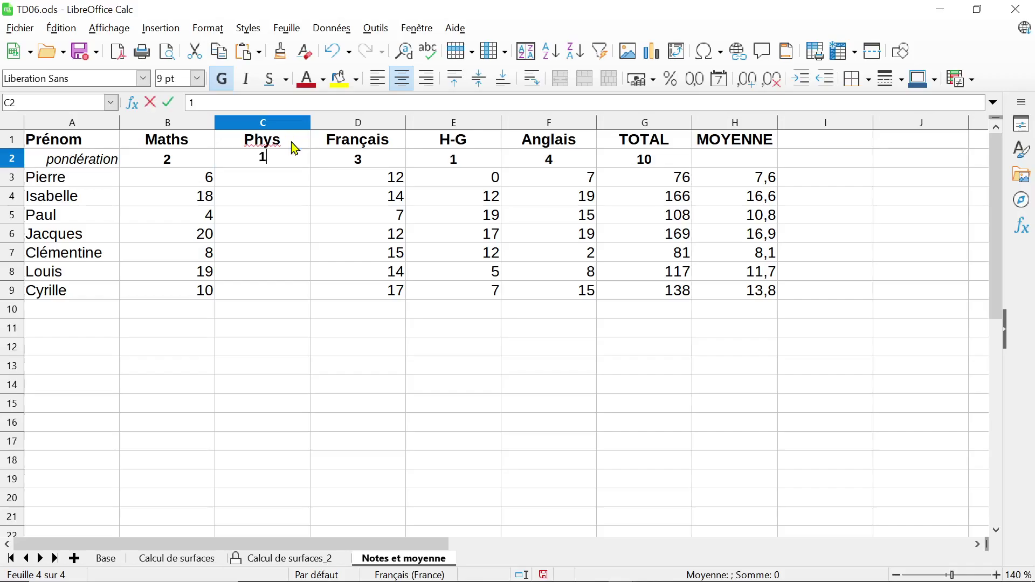
type("3")
key("Return")
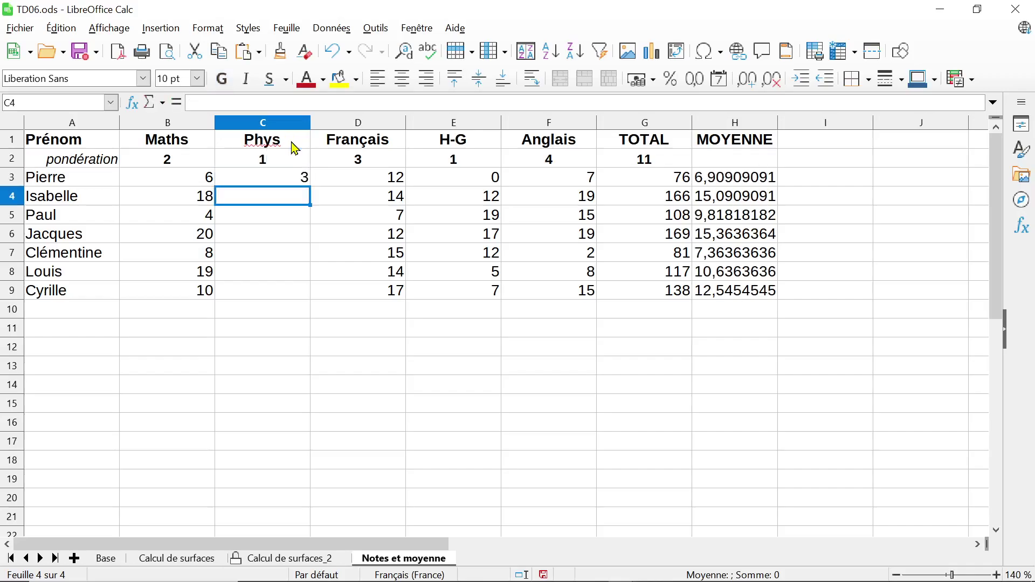
Examine how the formulas in H3, G3 and G2 take the inserted Phys column into account.
double_click(744, 184)
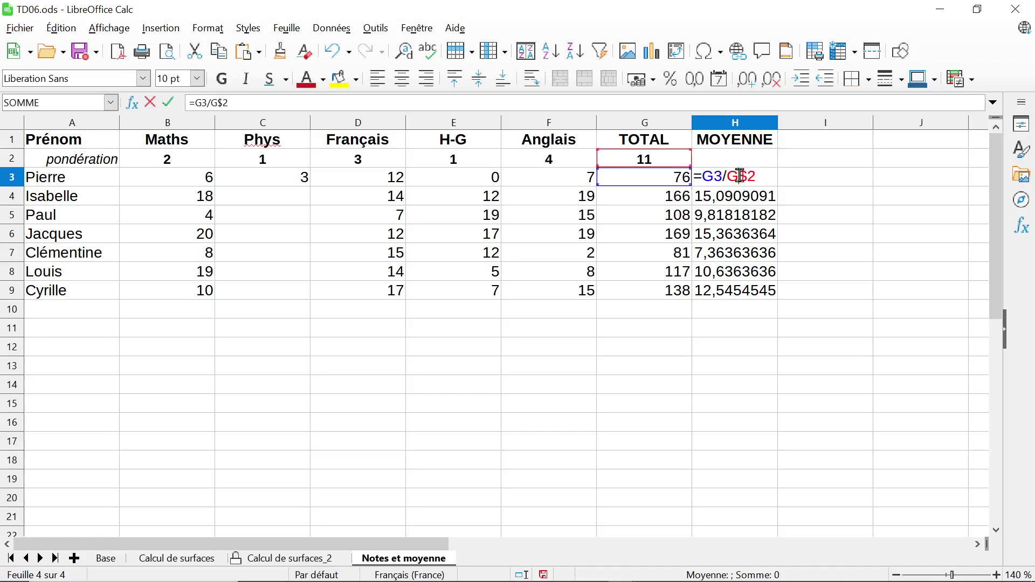
key("Escape")
left_click(669, 183)
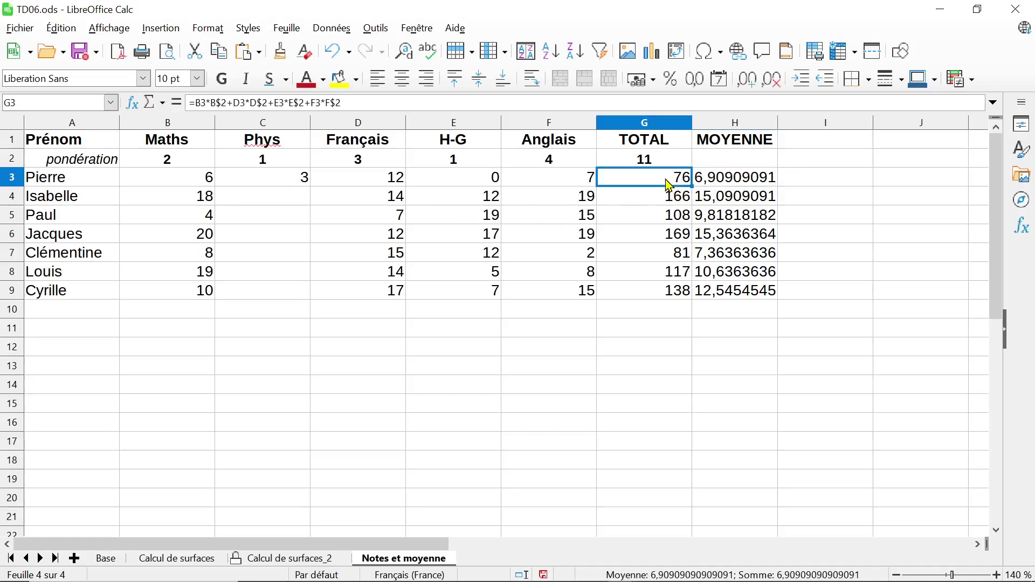
double_click(667, 180)
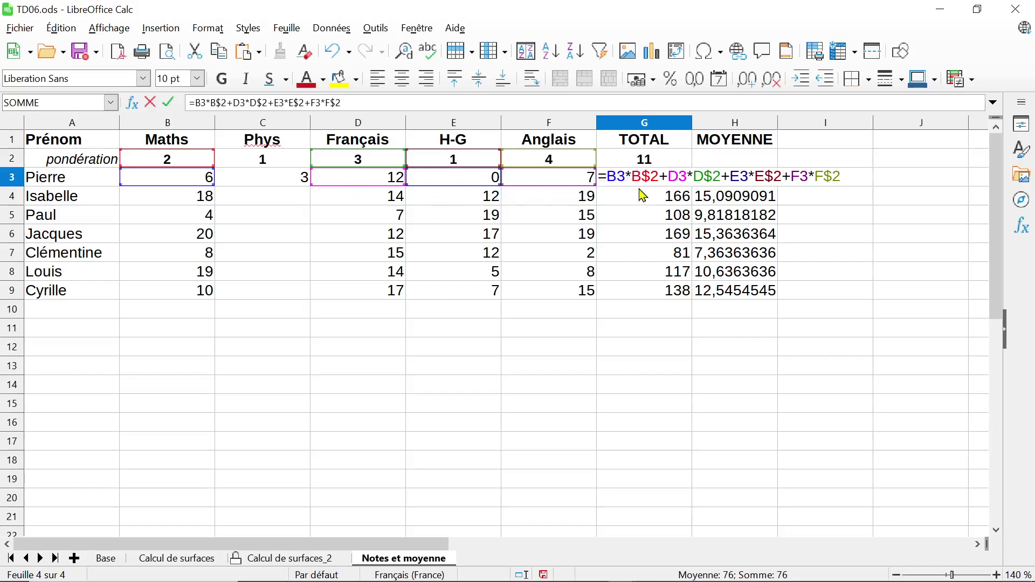
key("Return")
double_click(675, 162)
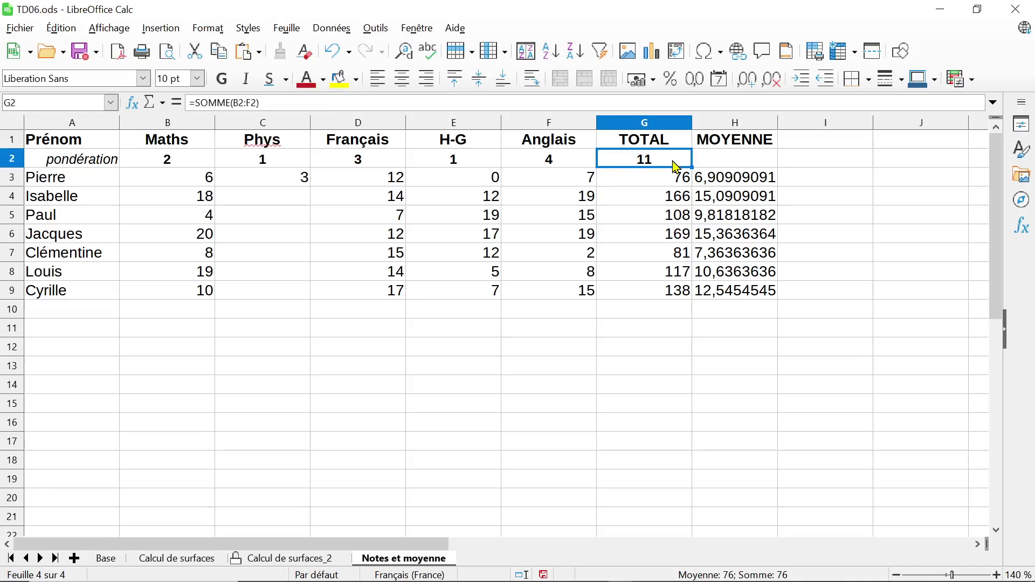
key("Escape")
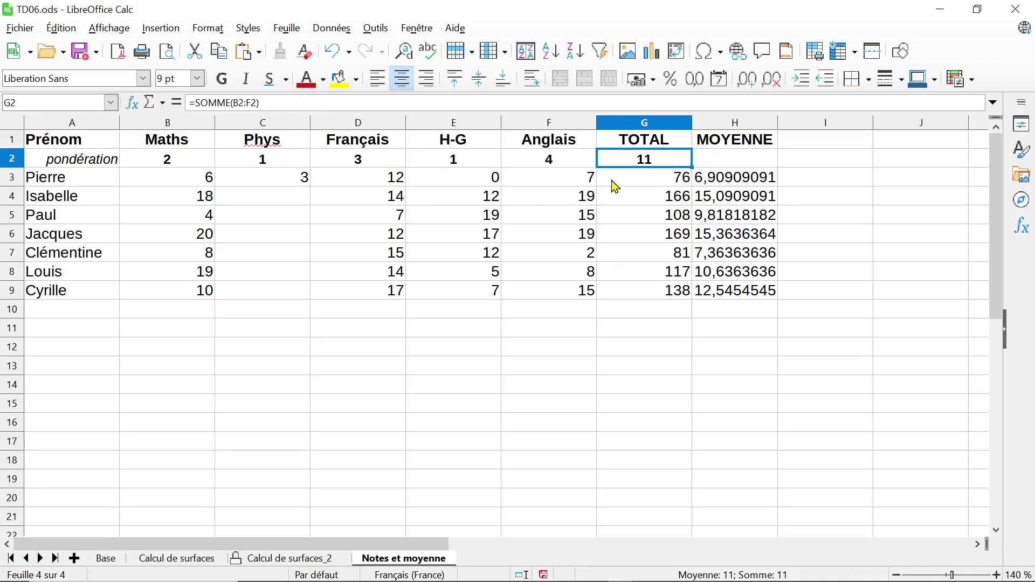
double_click(651, 166)
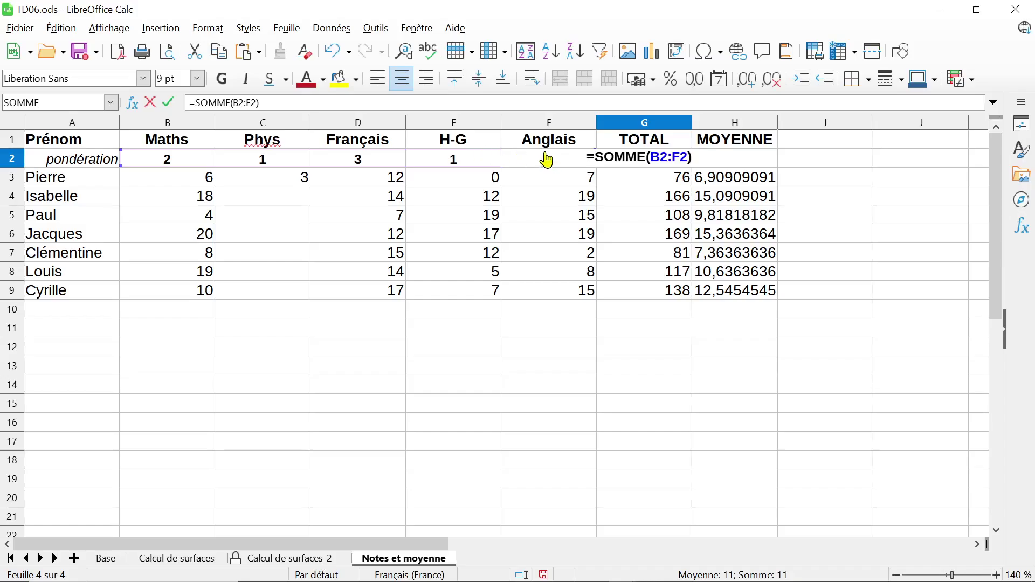
key("Escape")
Clear the students' totals and averages in the range G3:H9.
left_click(639, 182)
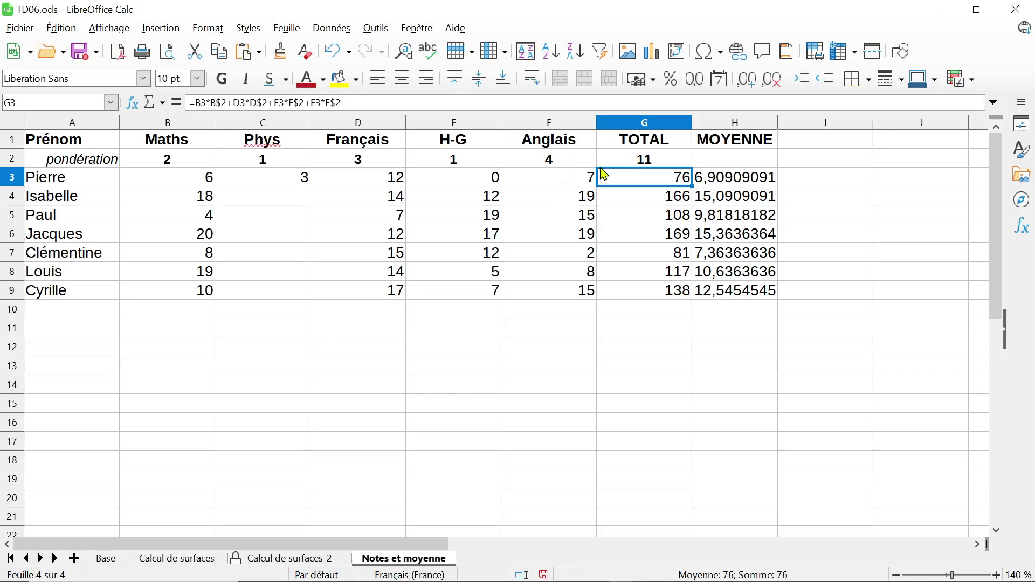
left_click(735, 290, "shift")
key("Delete")
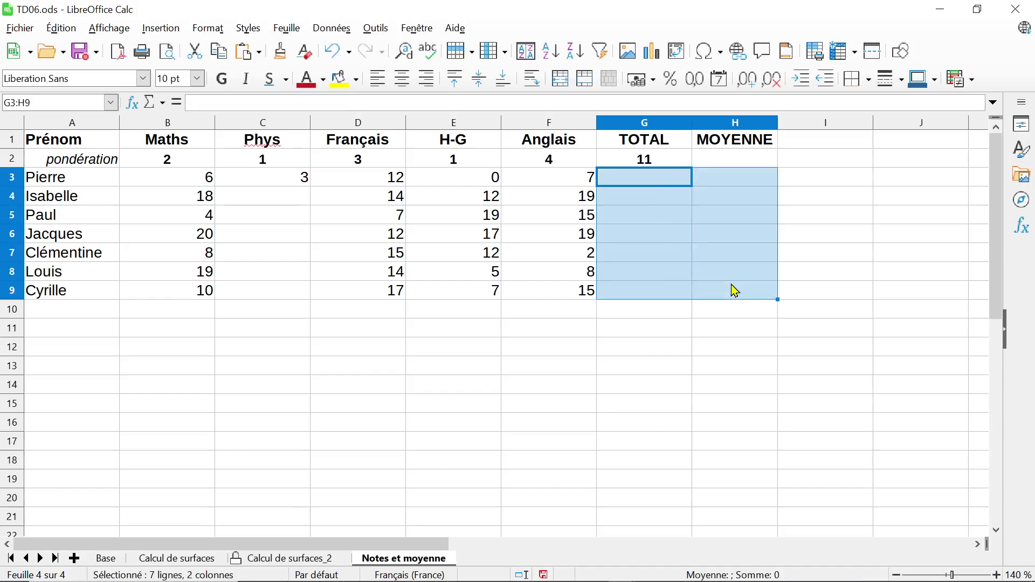
Calculate the first student's weighted total in G3 with =SOMMEPROD(B2:F2;B3:F3).
left_click(651, 181)
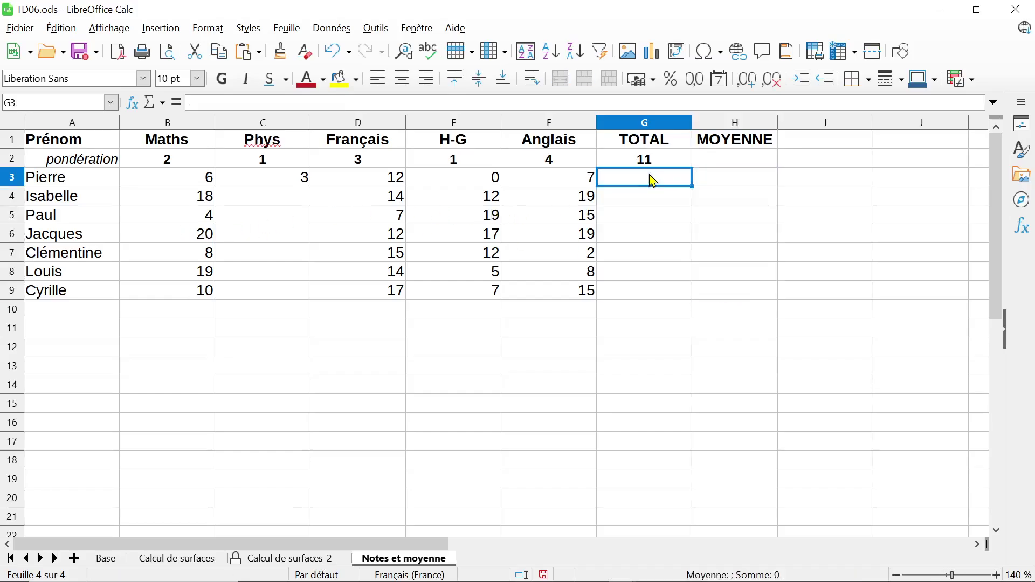
type("=somme")
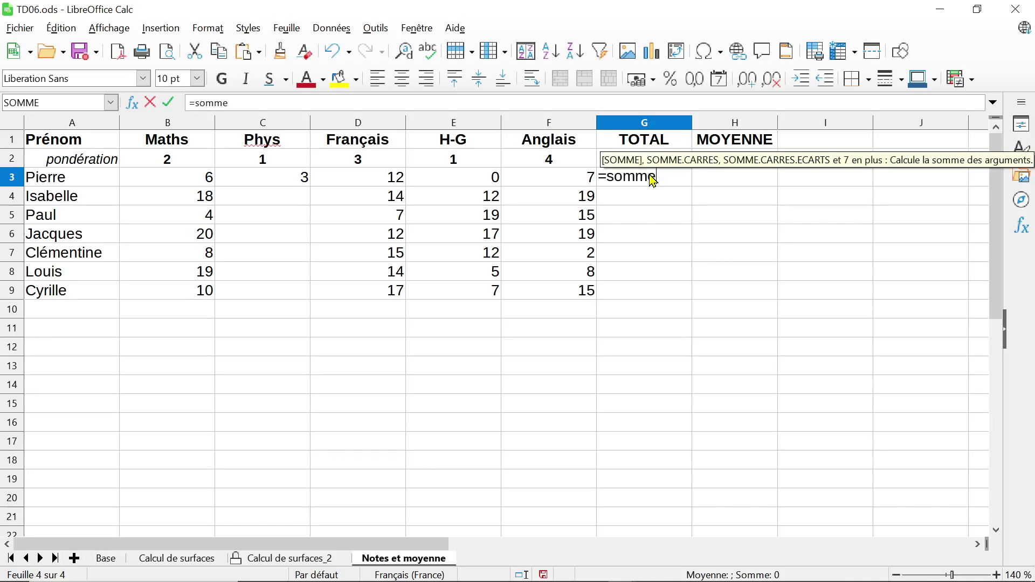
type("p")
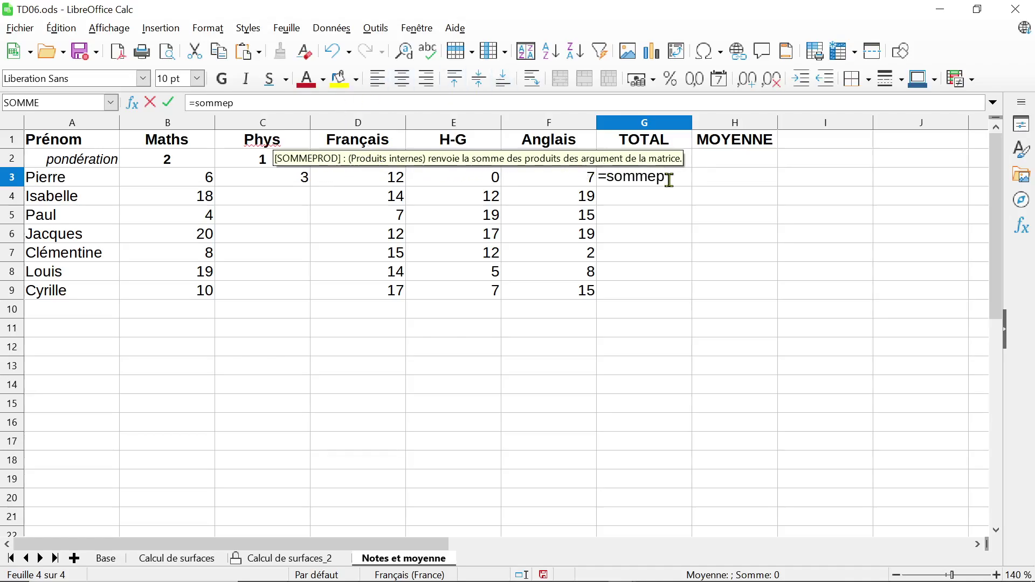
type("rod")
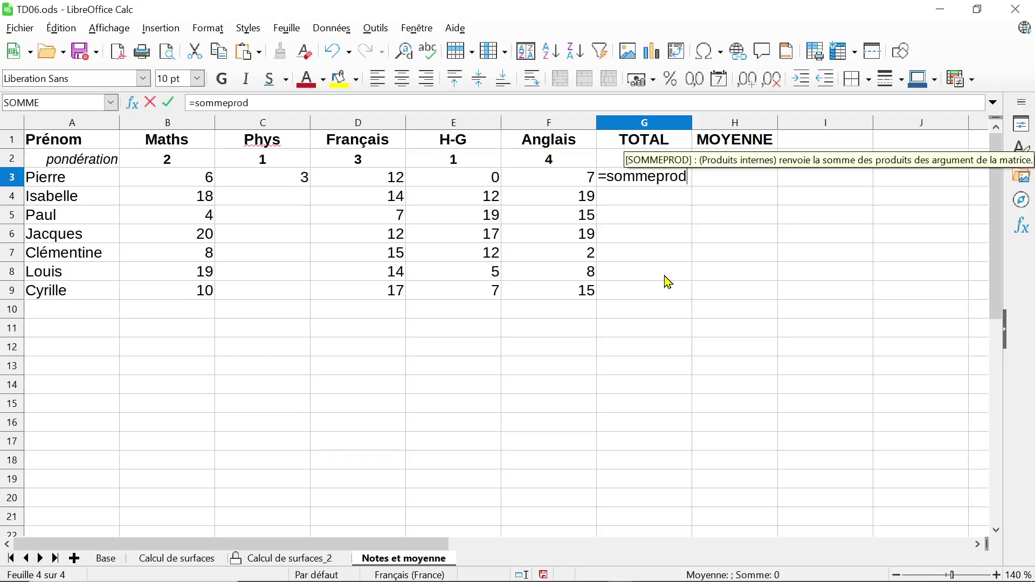
type("(")
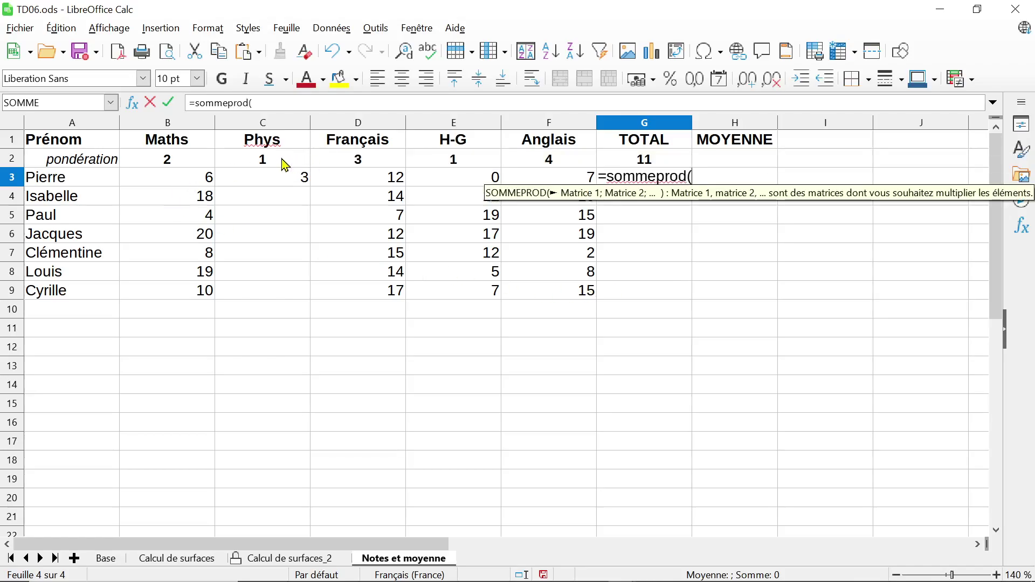
left_click_drag(180, 160, 525, 160)
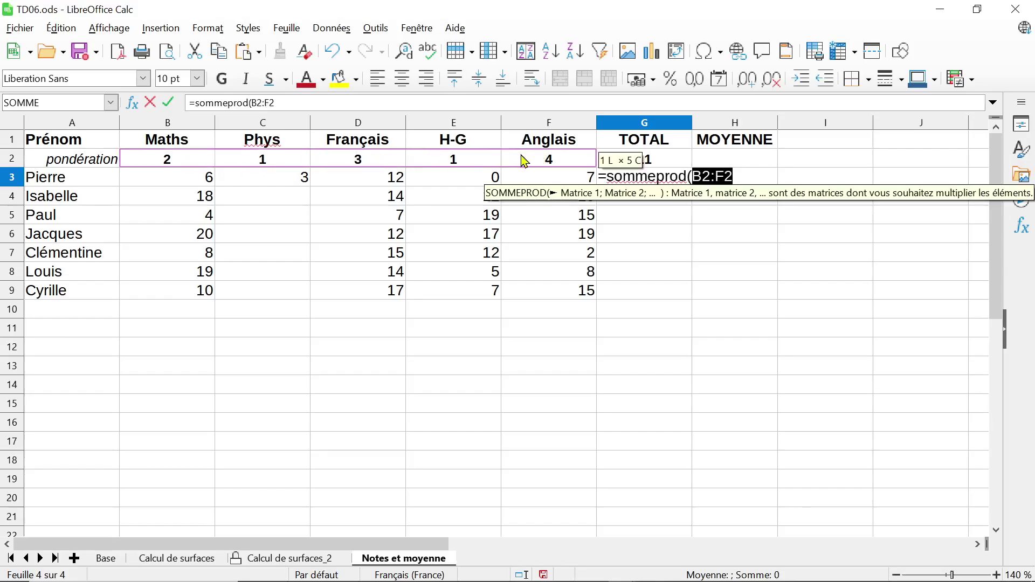
type(";")
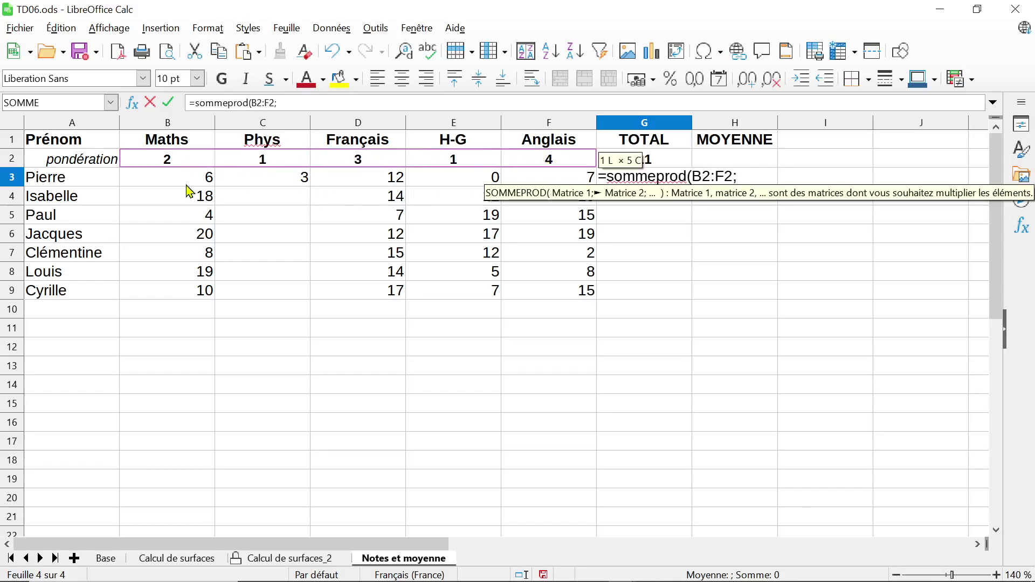
left_click_drag(172, 177, 566, 186)
type(")")
key("Return")
Copy the SOMMEPROD formula from G3 down to G9 with relative references and check the ranges it uses.
left_click(678, 184)
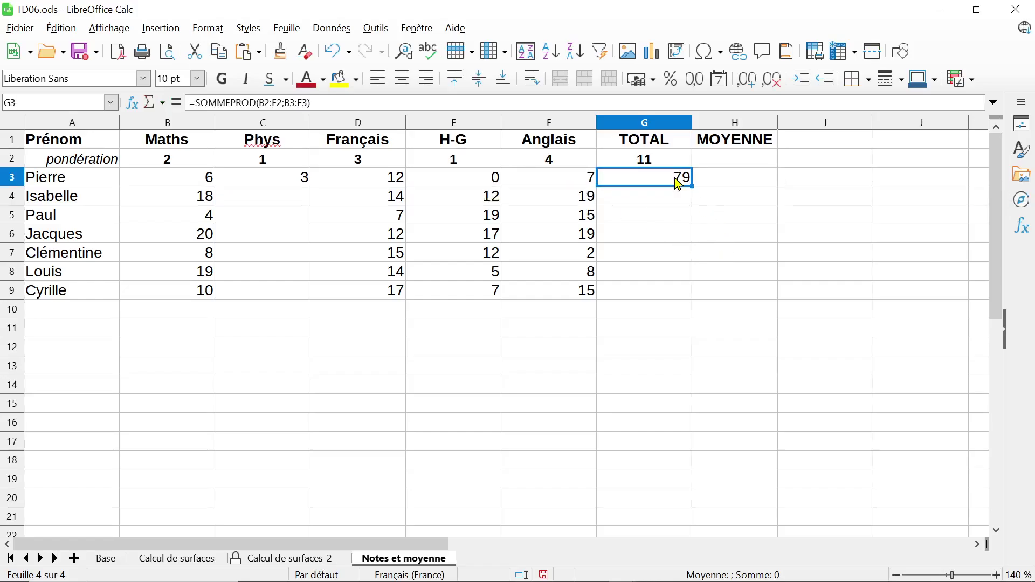
double_click(678, 184)
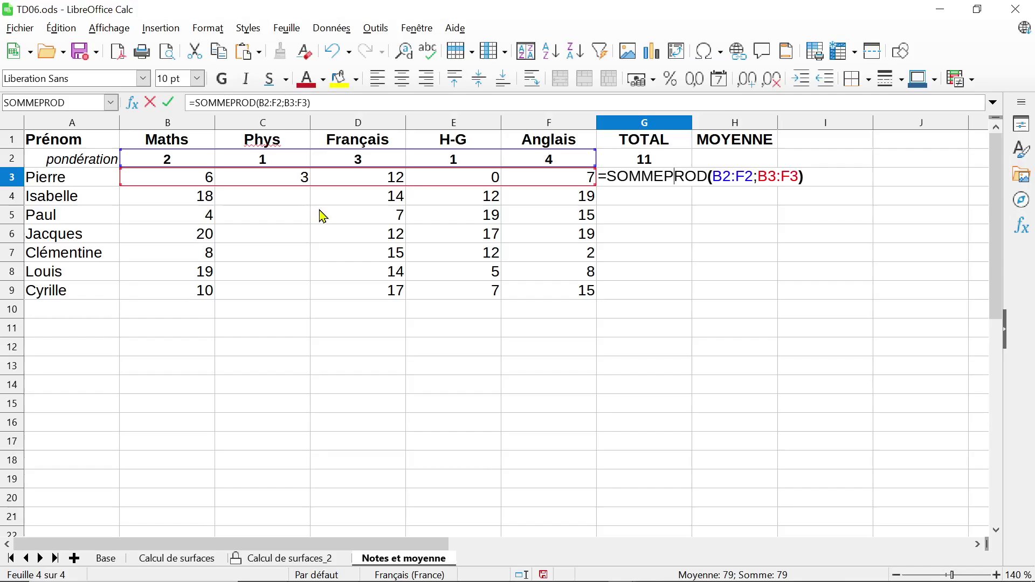
key("Escape")
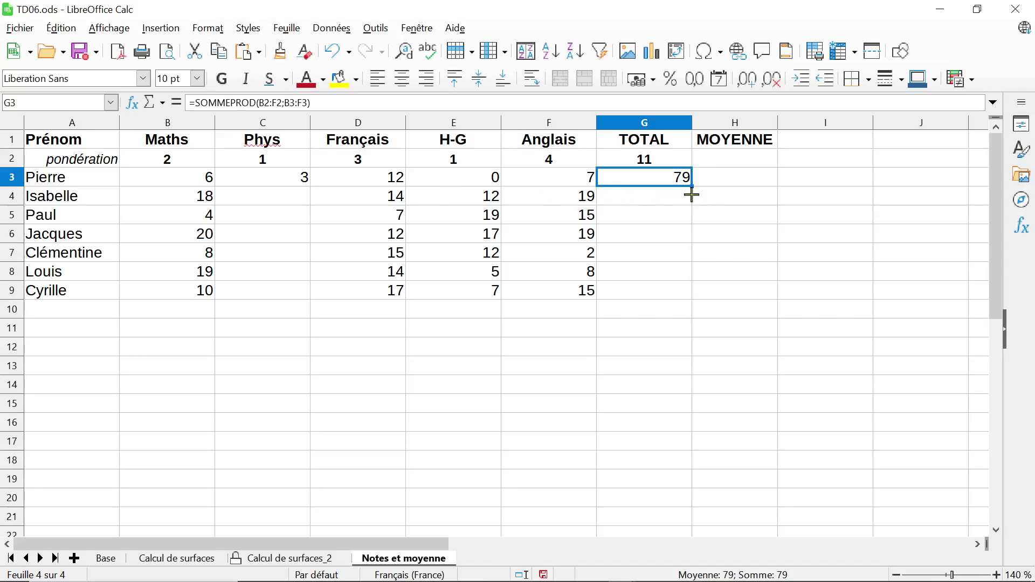
left_click_drag(693, 195, 673, 306)
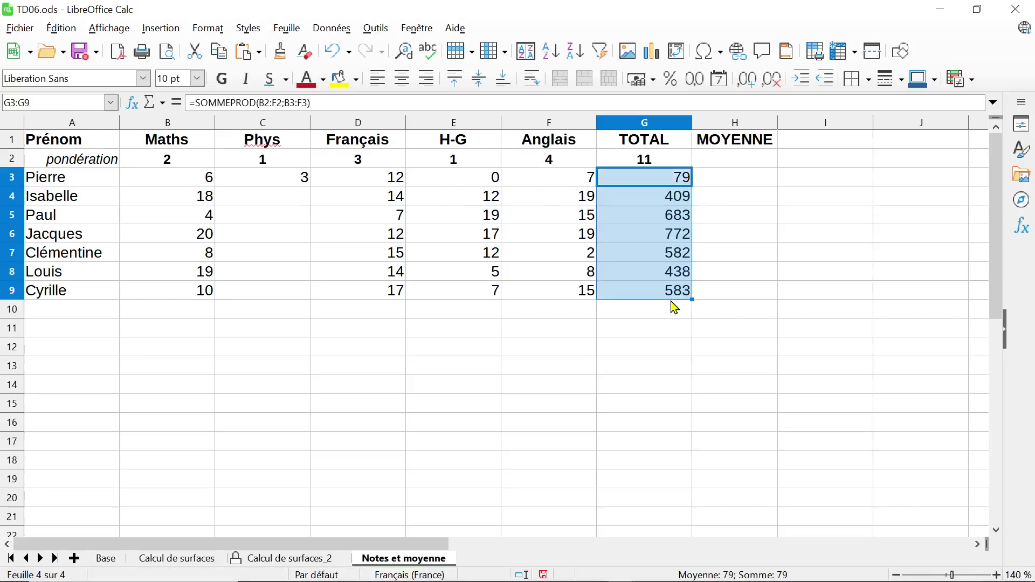
double_click(676, 182)
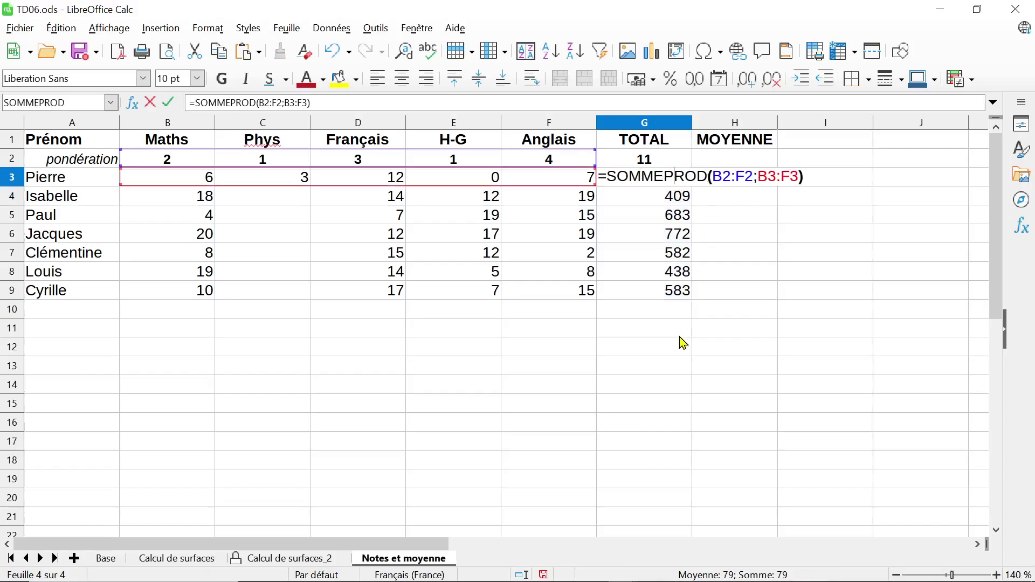
key("Escape")
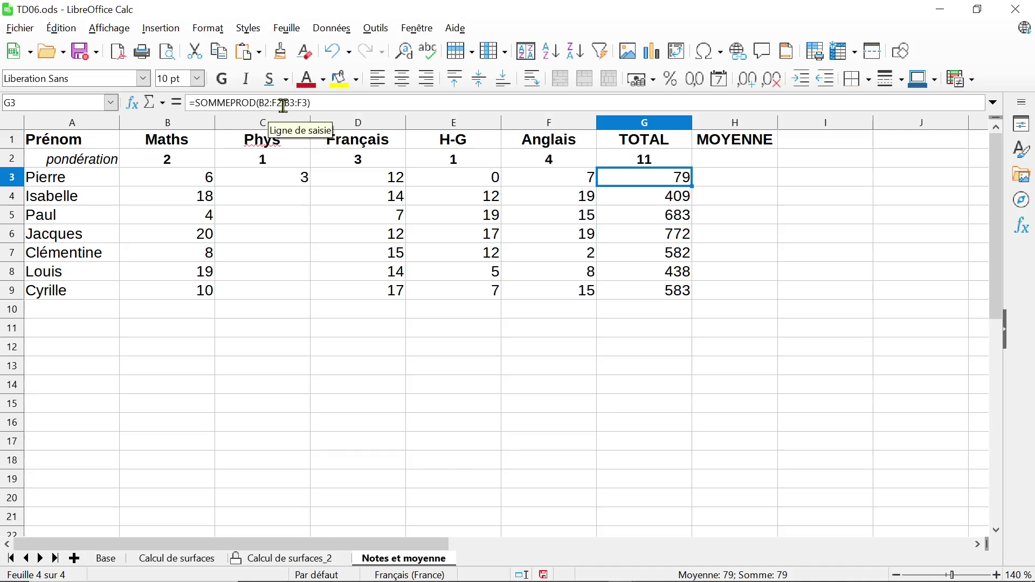
Lock the weights range in the G3 formula so it reads =SOMMEPROD($B$2:$F$2;B3:F3).
left_click(266, 103)
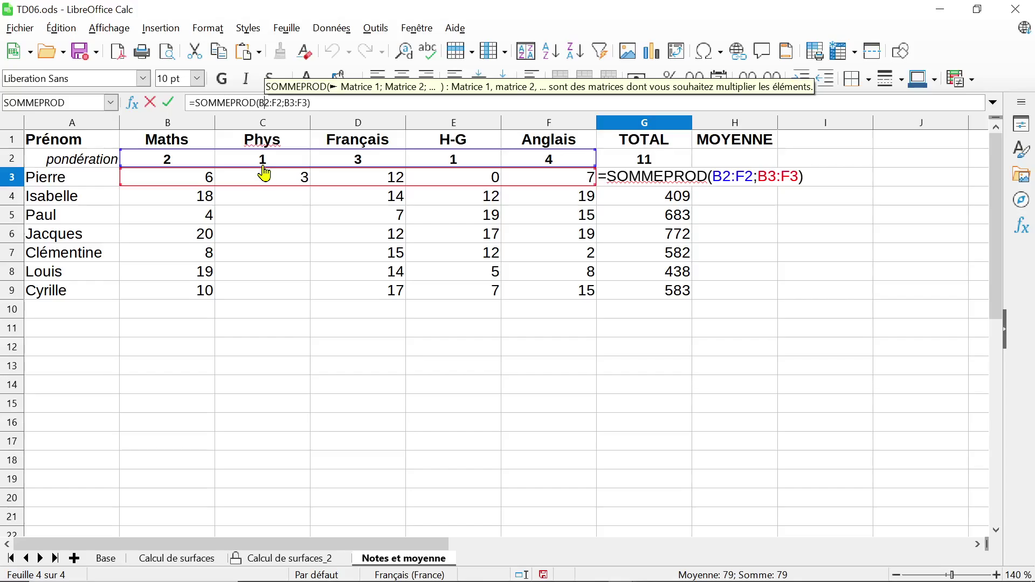
key("shift+F4")
left_click(287, 104)
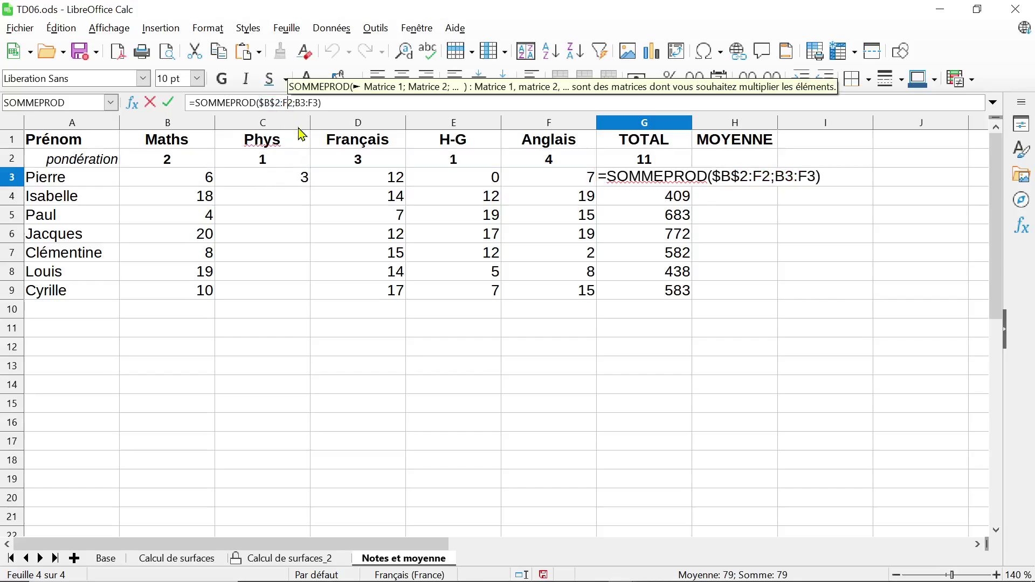
key("shift+F4")
key("Return")
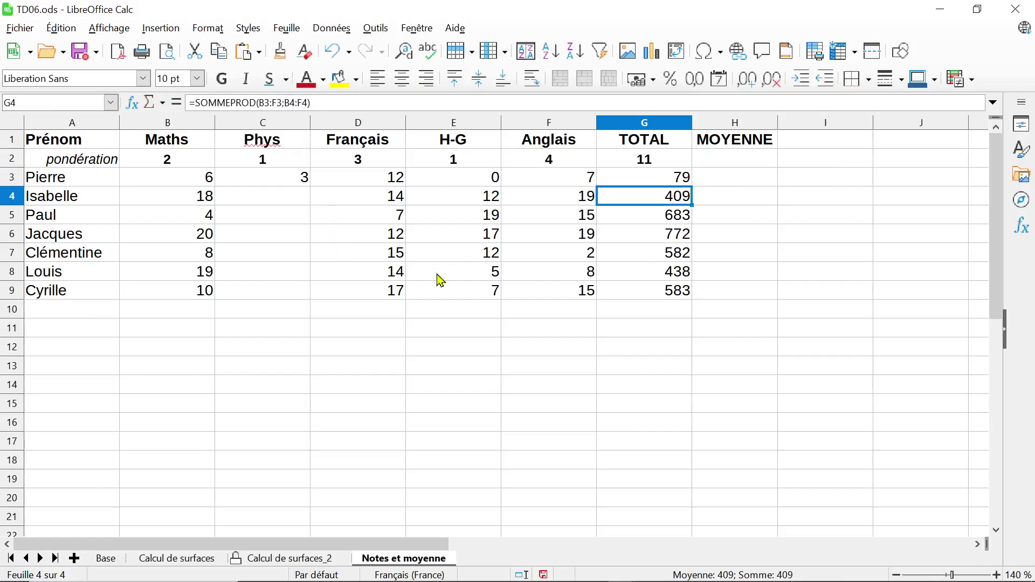
Copy the locked total formula from G3 down to G9 and check the references used in G8.
left_click(653, 182)
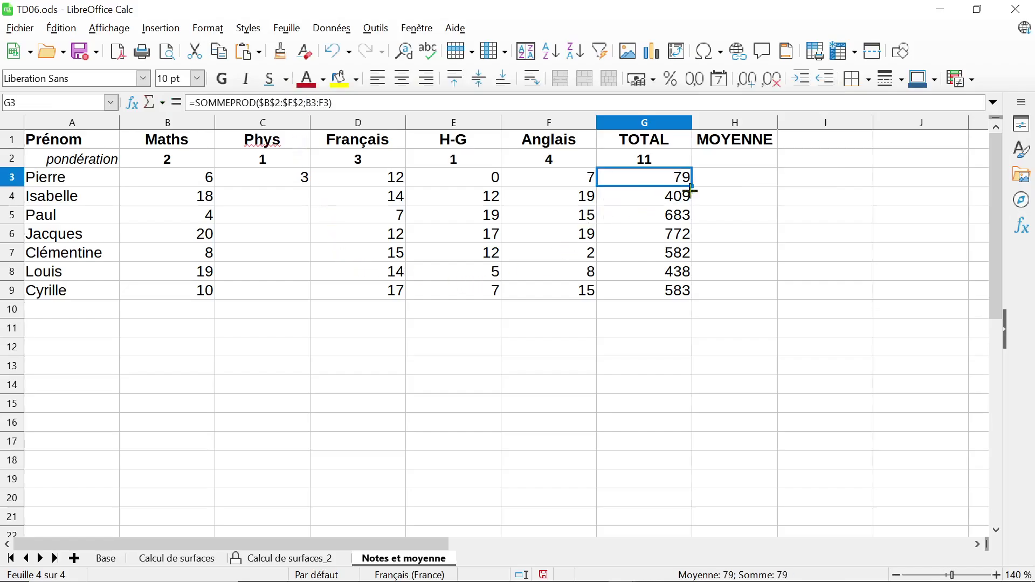
left_click_drag(691, 190, 677, 303)
left_click(662, 270)
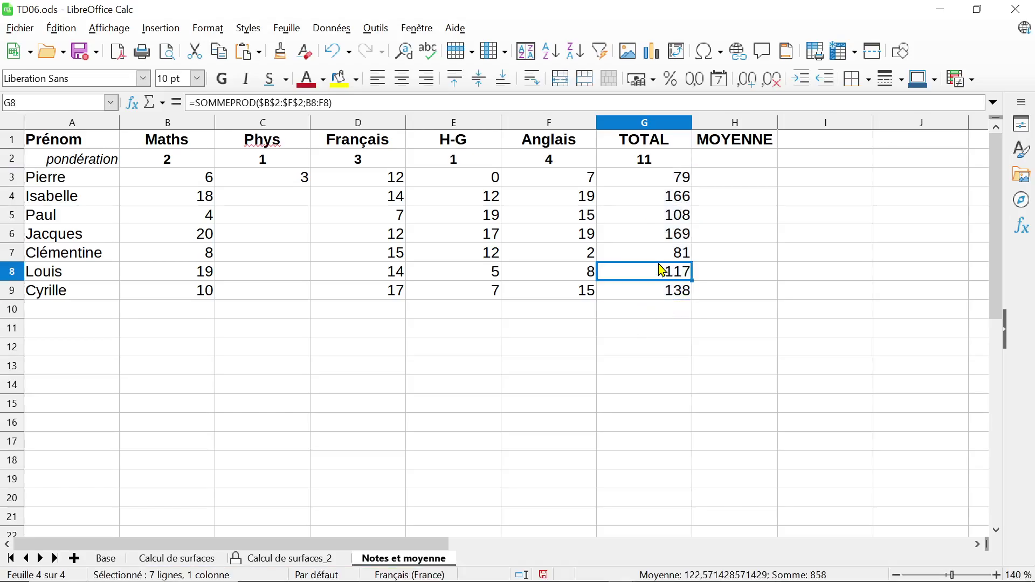
double_click(662, 269)
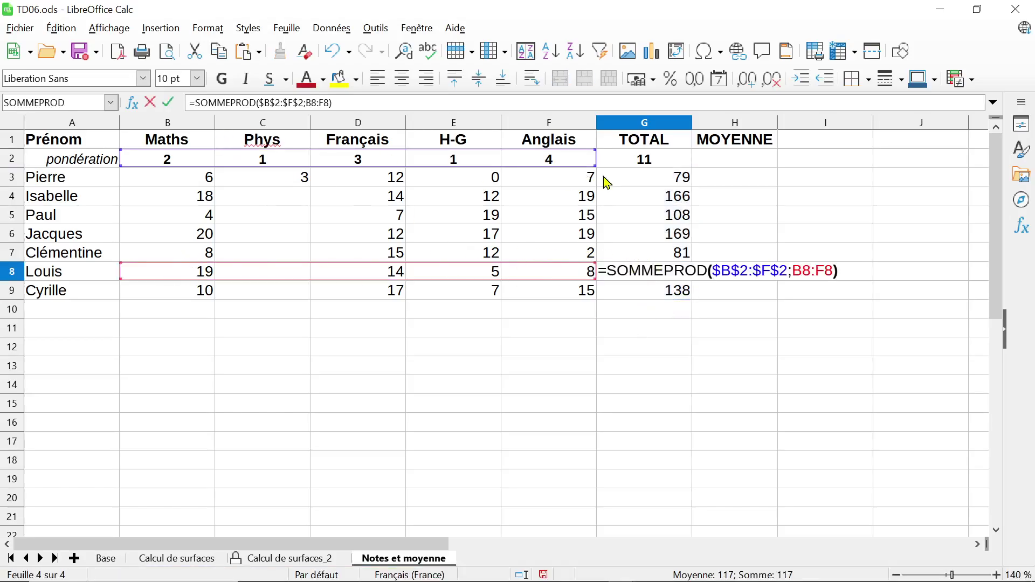
key("Escape")
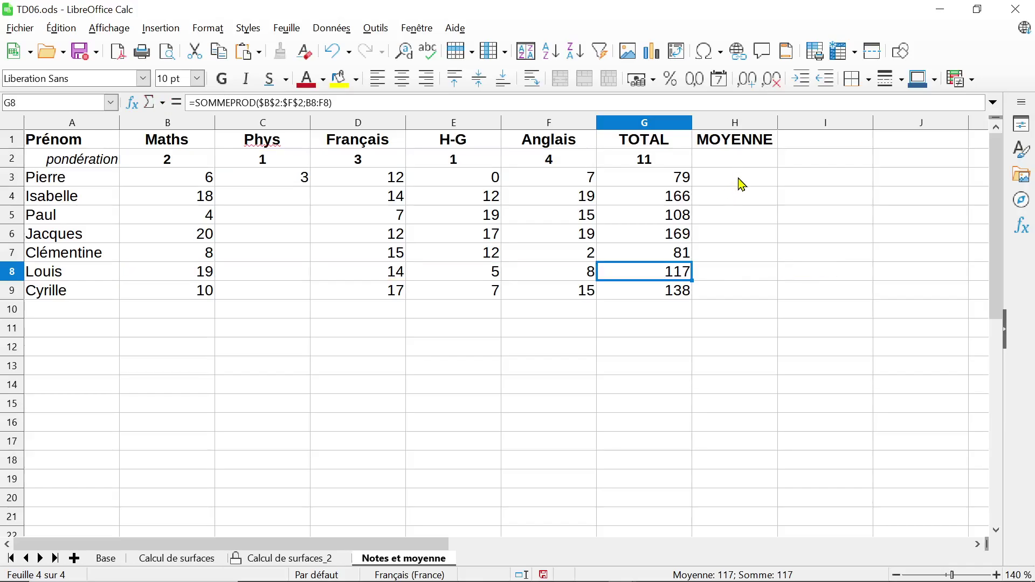
Calculate the first student's average in H3 as =G3/$G$2, with the reference to the total weight locked.
left_click(738, 177)
type("=")
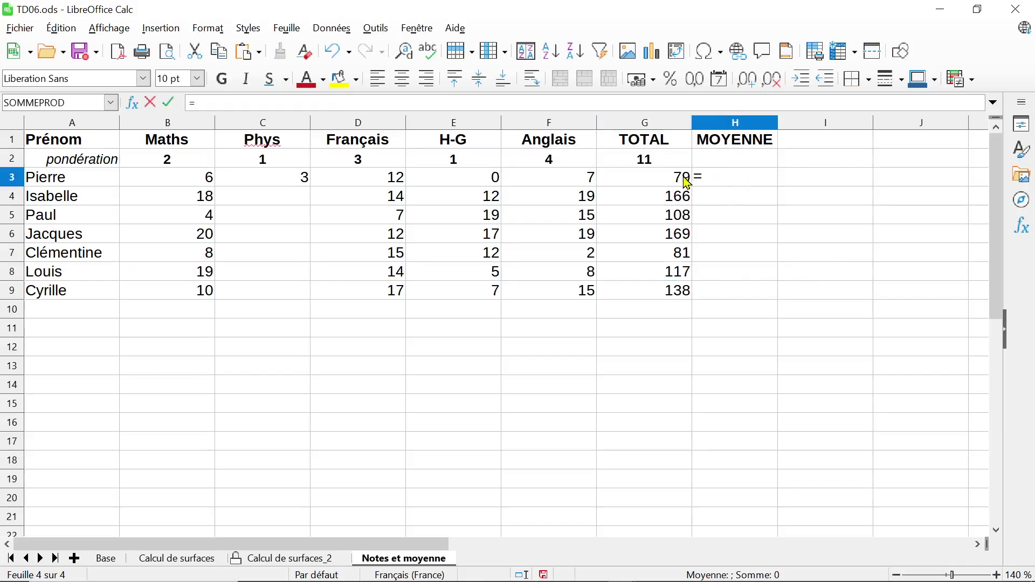
left_click(686, 181)
type("/")
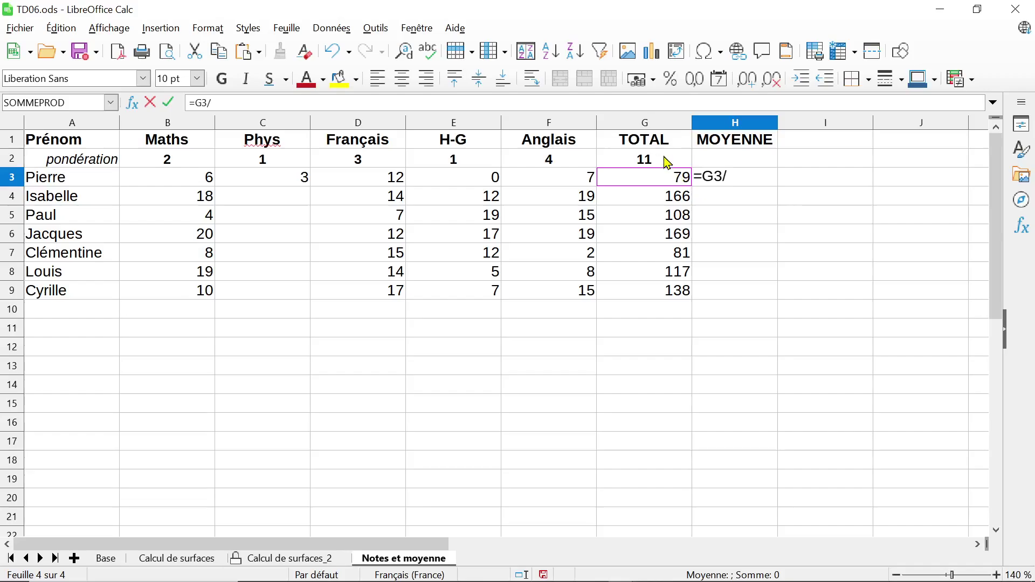
left_click(668, 162)
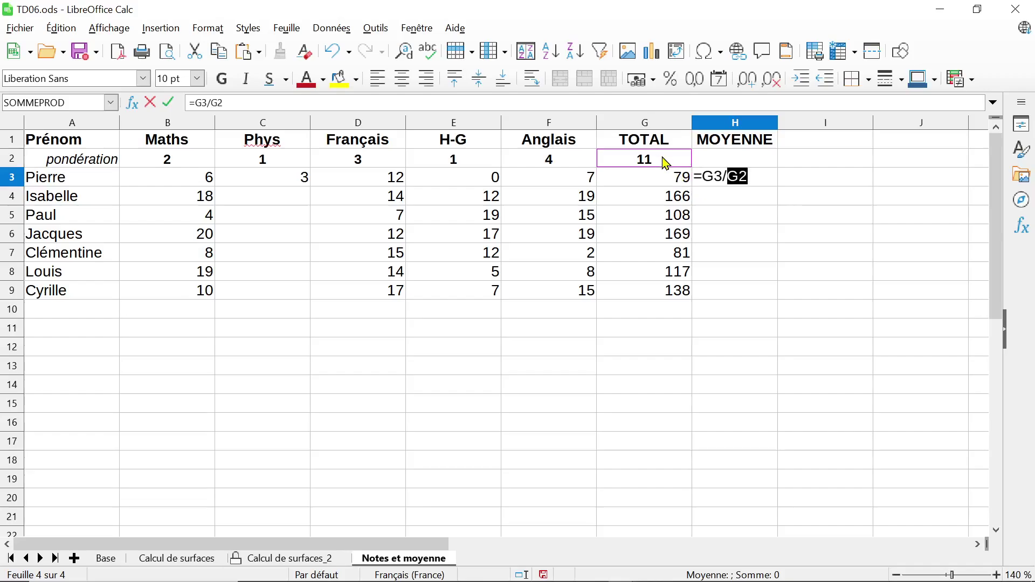
key("F4")
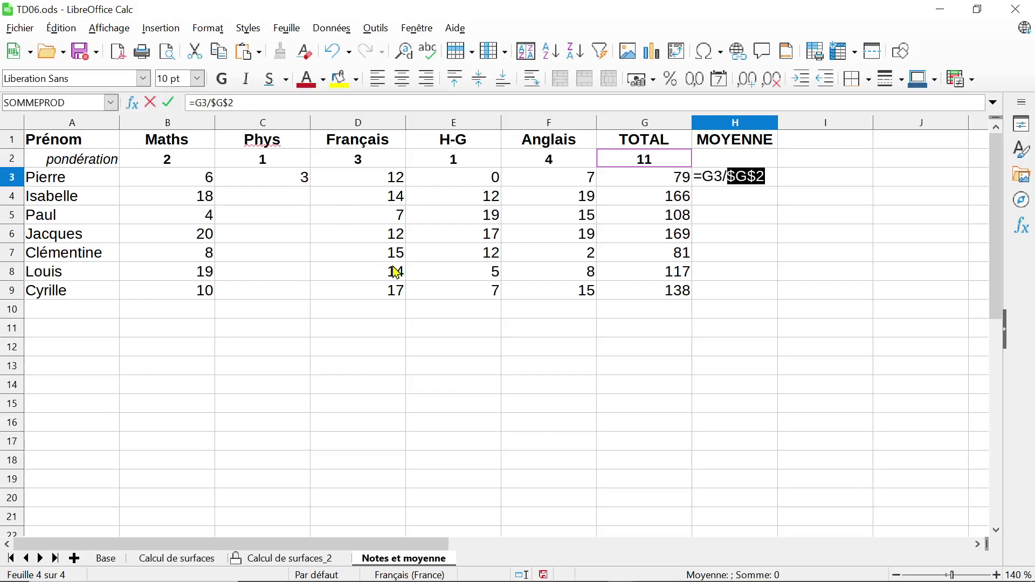
key("Return")
Copy the average formula from H3 down to H9 for the other students.
left_click(730, 180)
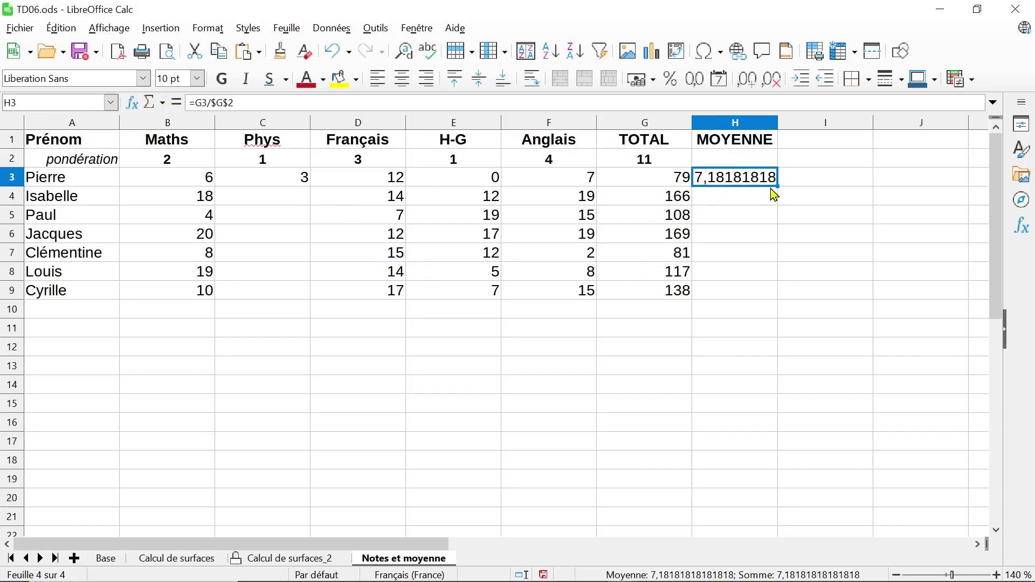
left_click_drag(777, 187, 757, 296)
left_click(675, 370)
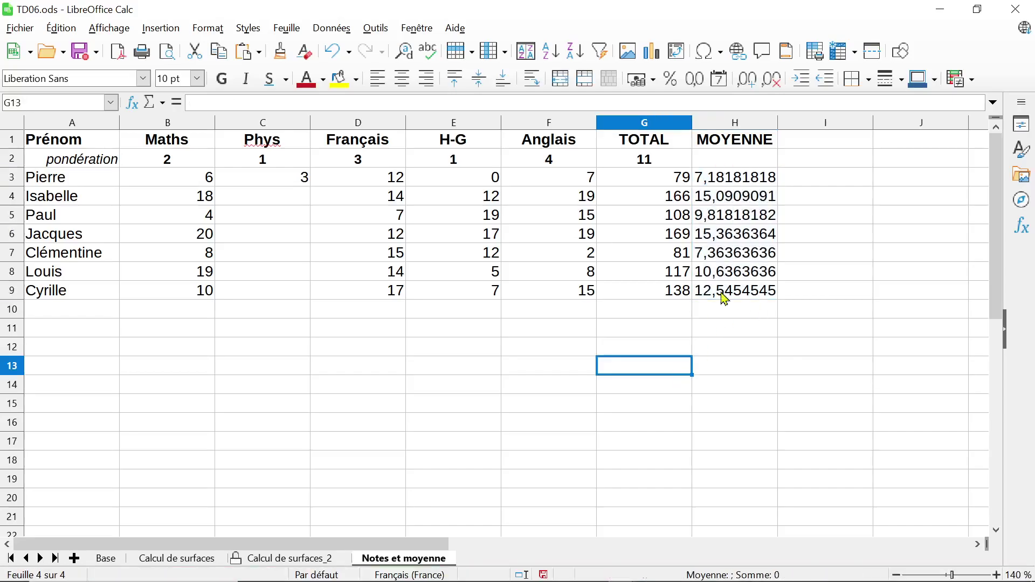
Reduce the averages in H3:H9 to two decimal places.
left_click(737, 185)
left_click_drag(737, 184, 733, 292)
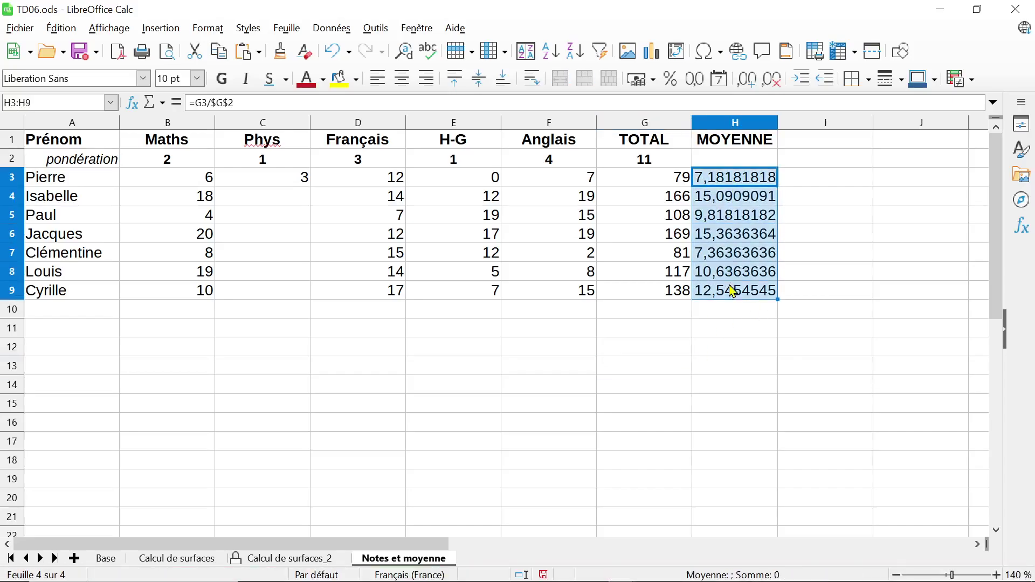
left_click(780, 85)
left_click(783, 87)
left_click(783, 87)
left_click(783, 88)
left_click(783, 87)
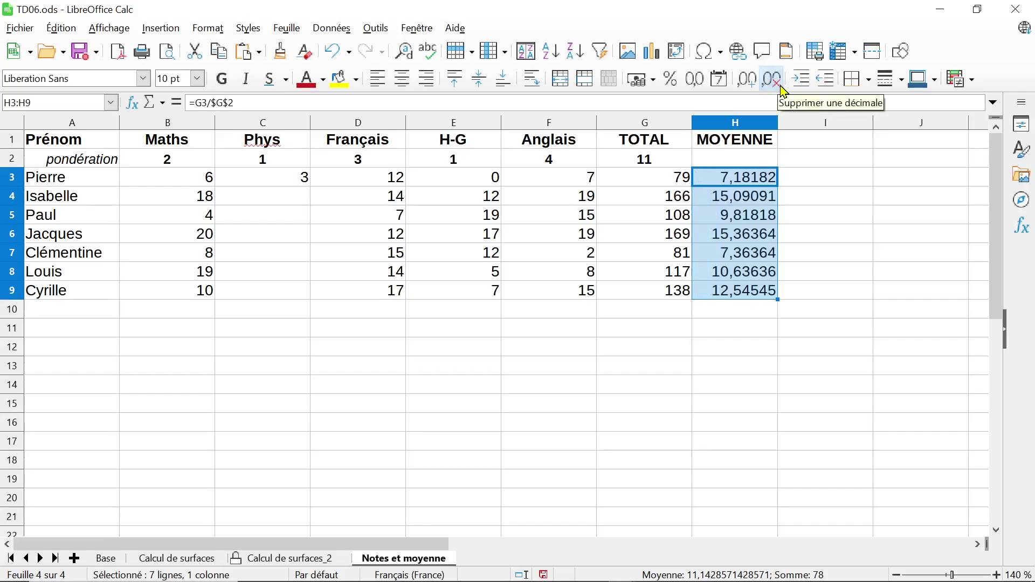
left_click(782, 87)
left_click(783, 87)
left_click(782, 87)
left_click(681, 252)
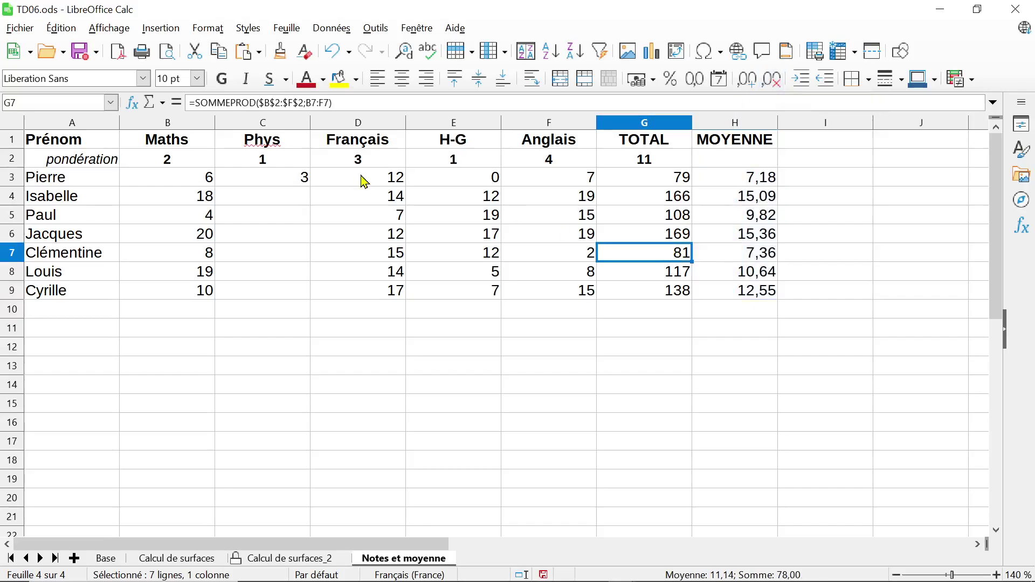
Delete the whole Phys column from the grades table.
left_click(276, 126)
right_click(275, 124)
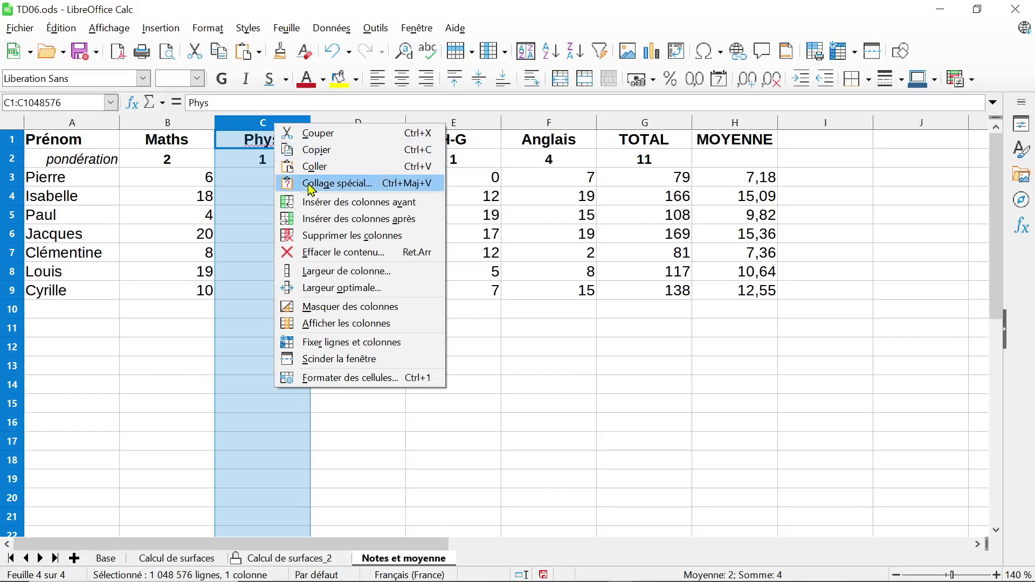
left_click(327, 237)
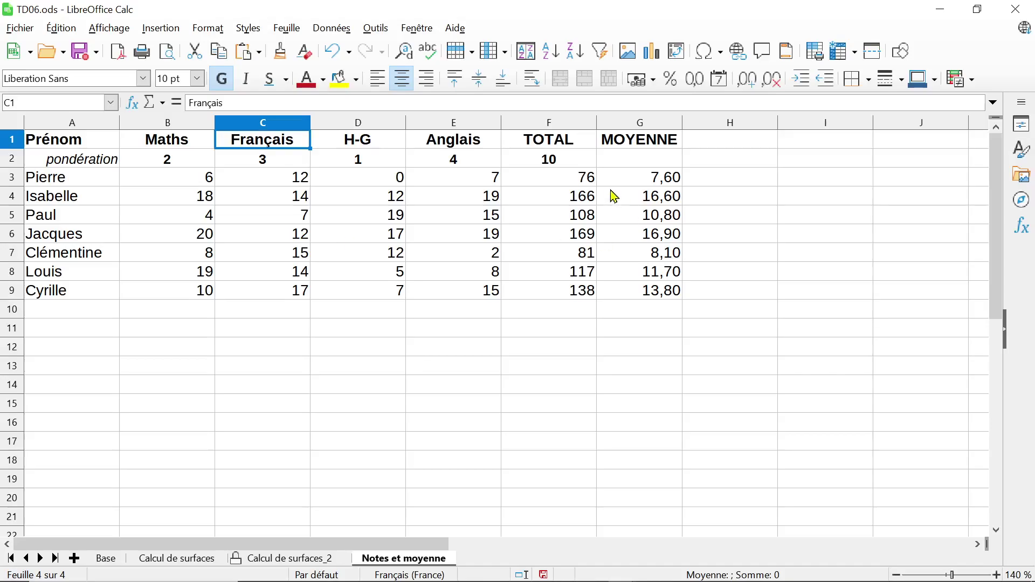
Examine how the total formulas in F3 and F6 and the average formula in G6 adapt to the deleted column.
left_click(577, 180)
double_click(577, 180)
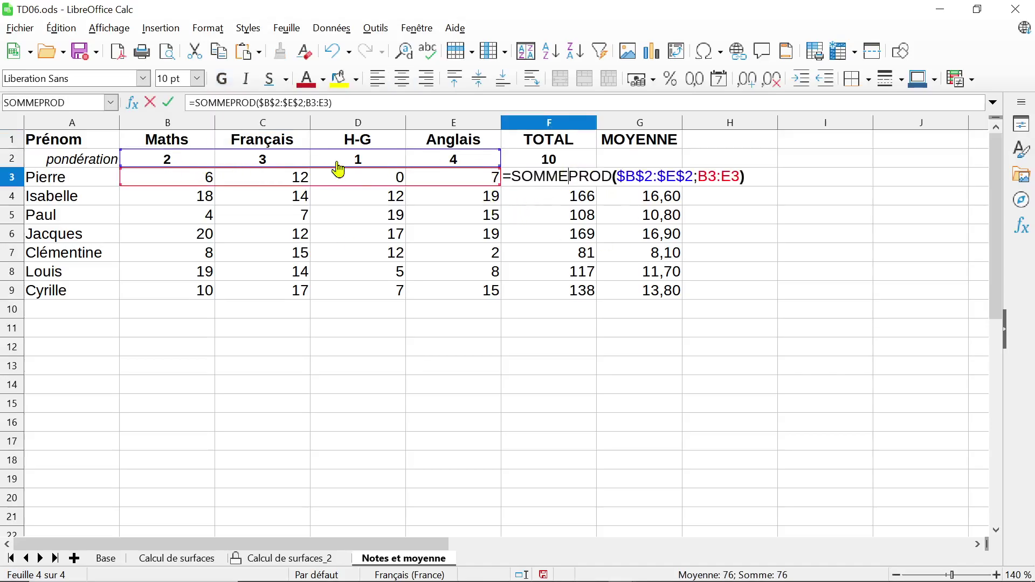
left_click(577, 234)
double_click(577, 234)
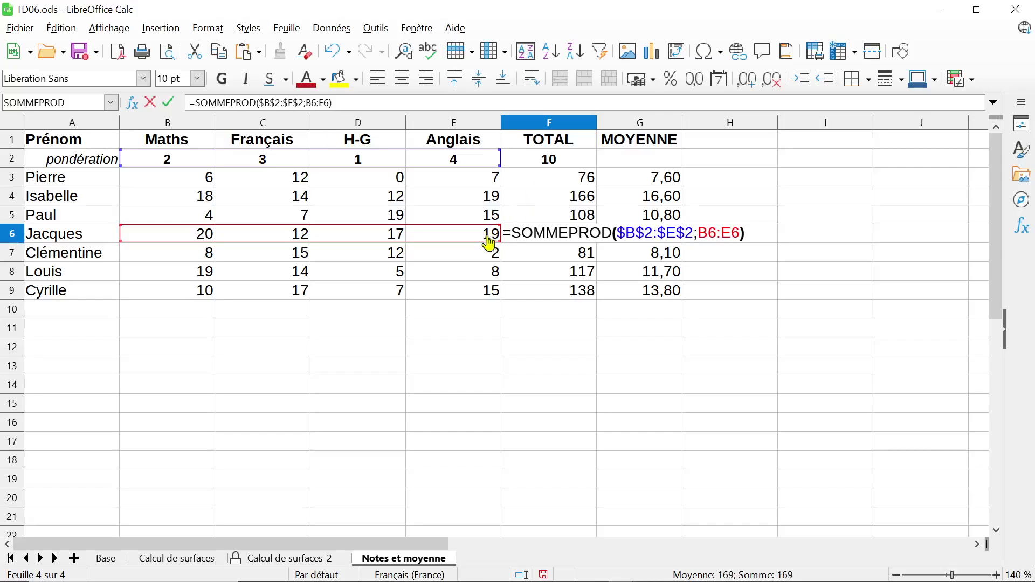
key("Escape")
double_click(670, 245)
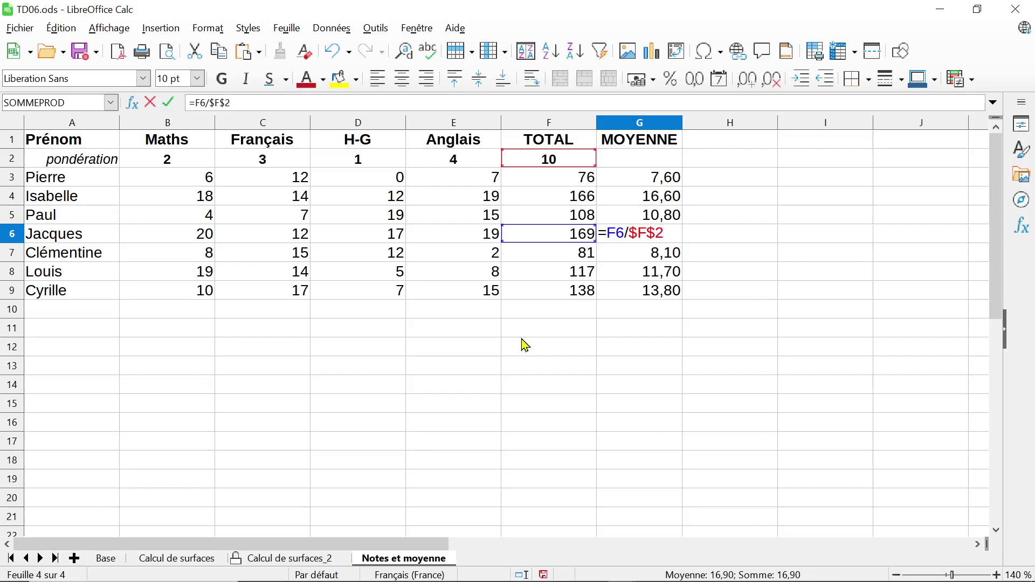
key("Escape")
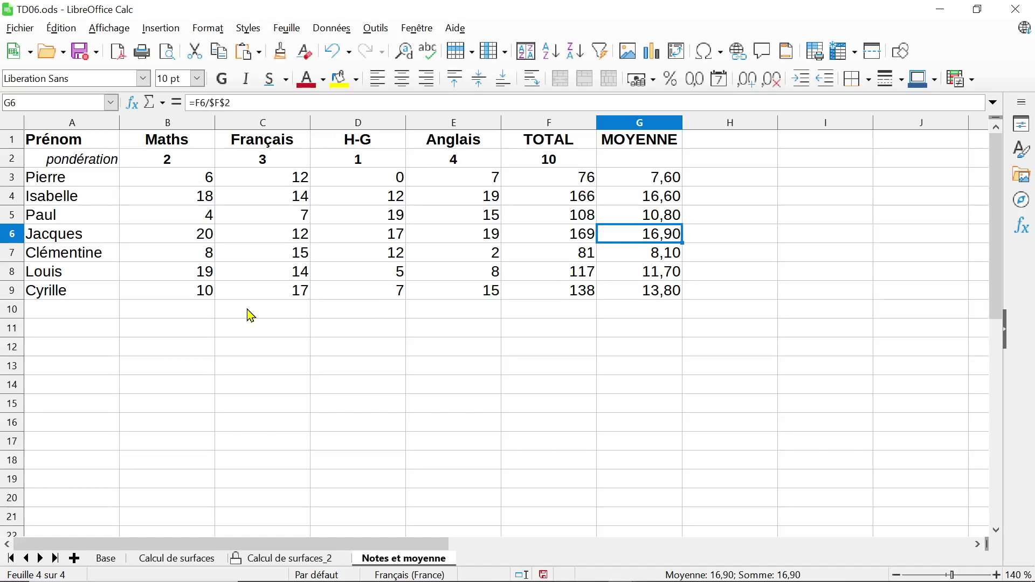
left_click(167, 317)
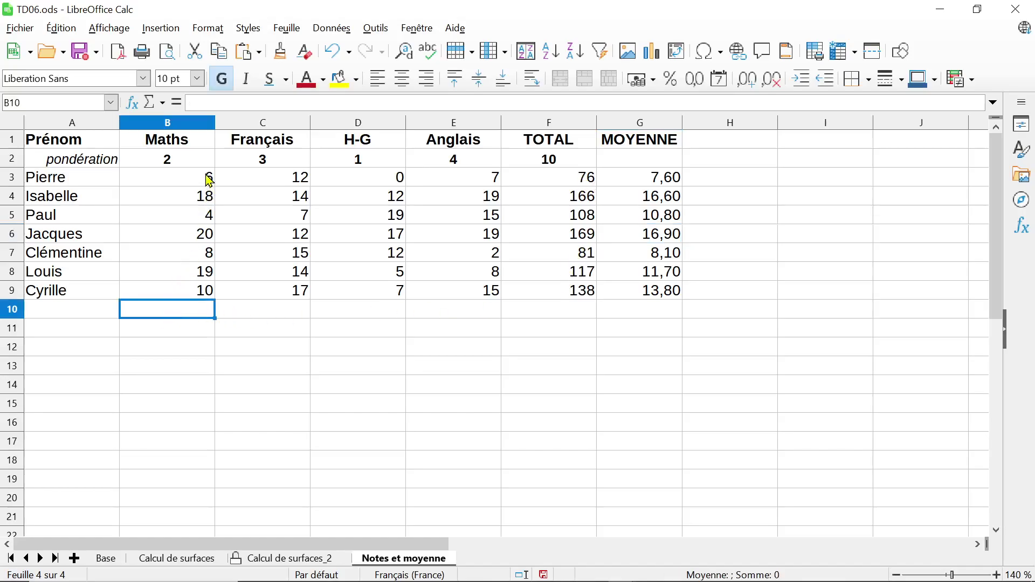